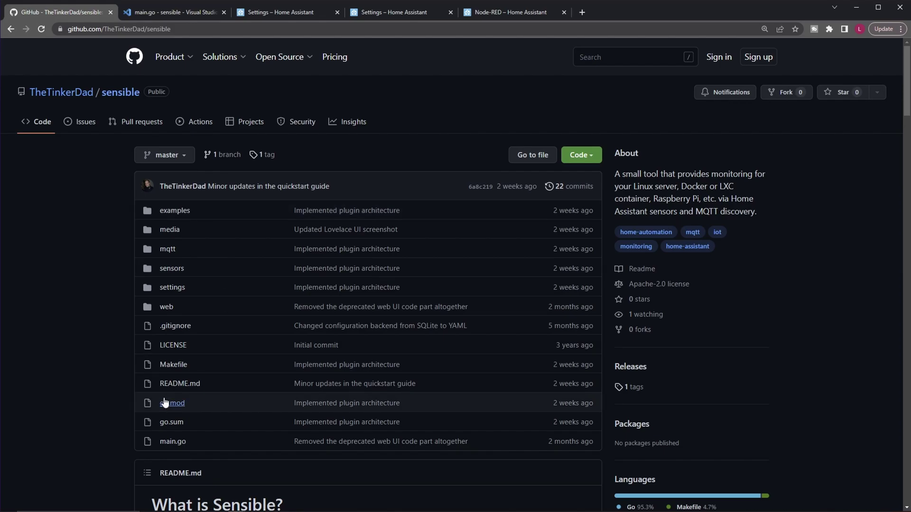
pyautogui.scroll(-6, 98, 307)
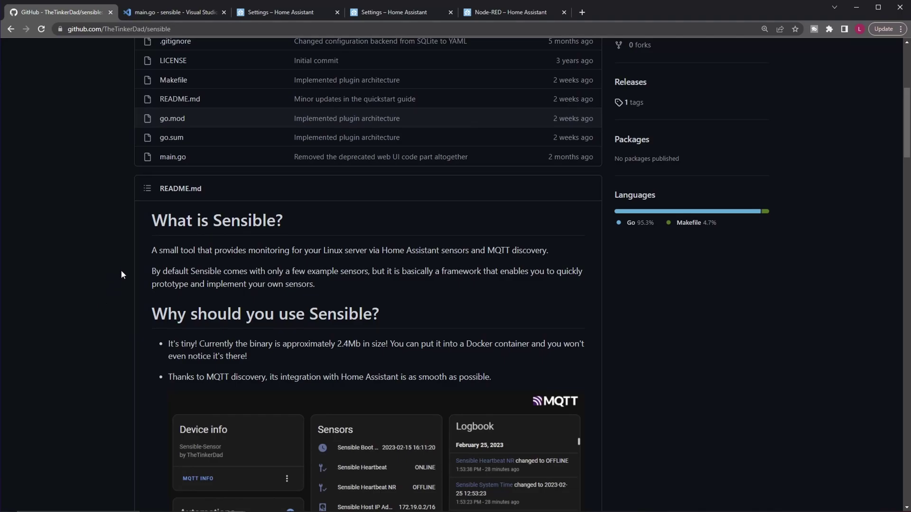
pyautogui.scroll(-7, 109, 282)
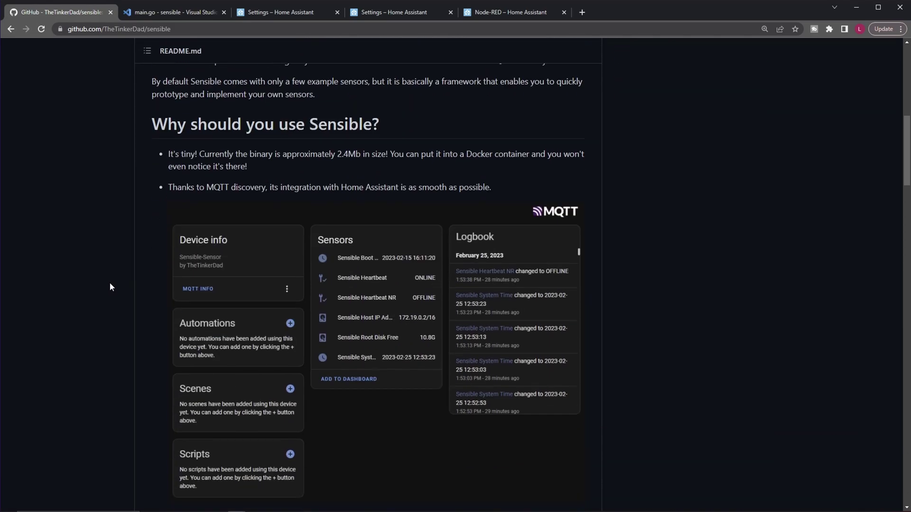
pyautogui.scroll(-7, 109, 283)
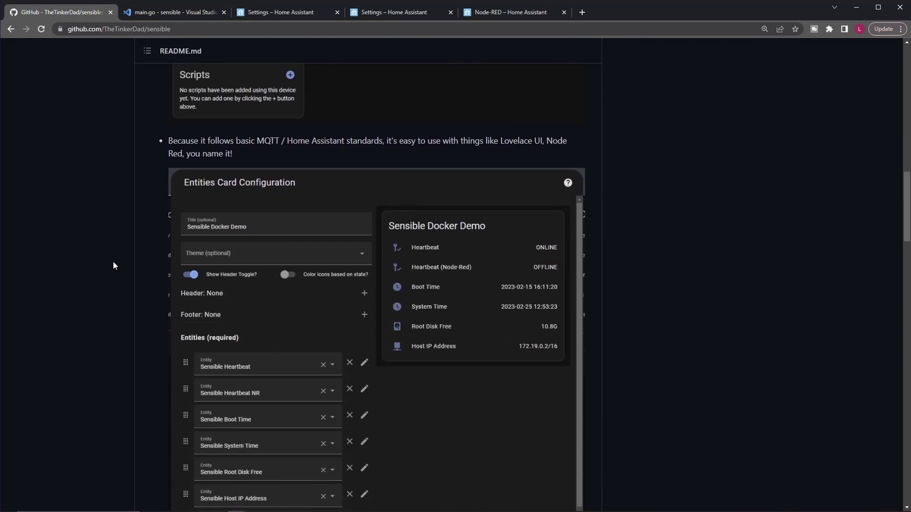
pyautogui.scroll(15, 153, 246)
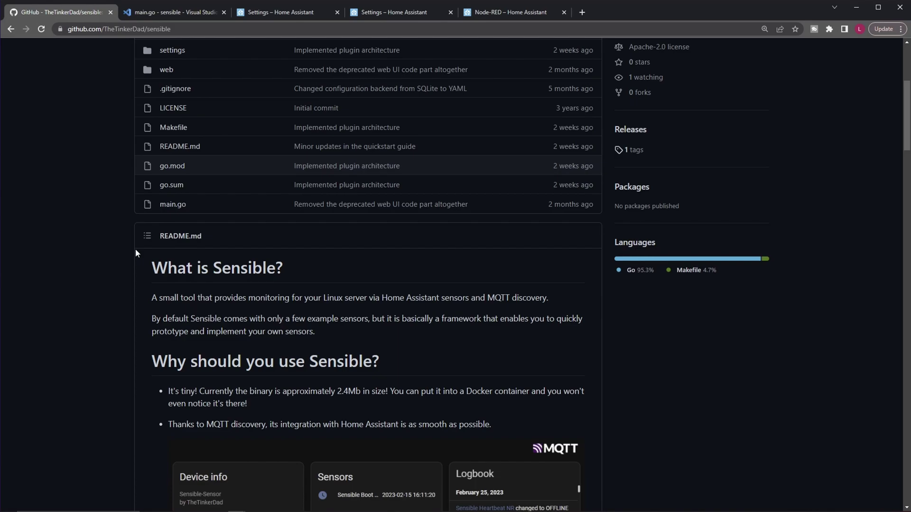
pyautogui.scroll(-15, 130, 250)
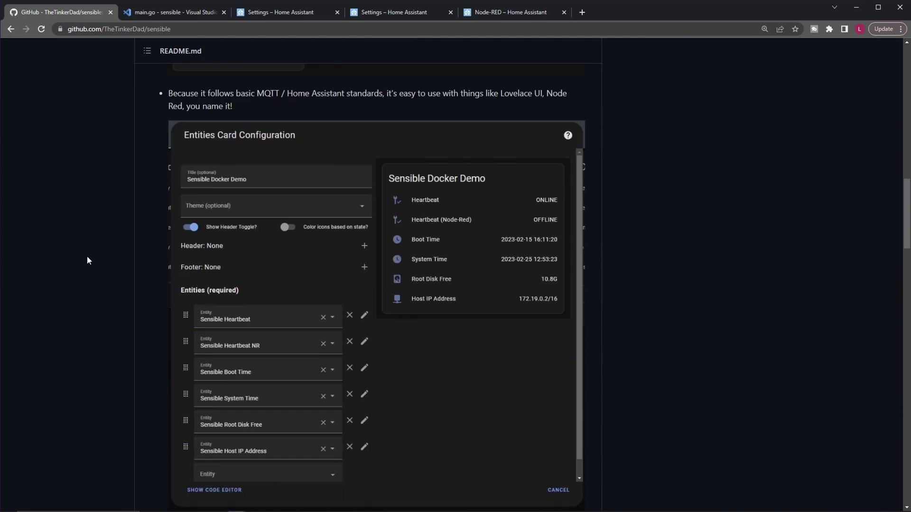
pyautogui.scroll(15, 87, 260)
pyautogui.scroll(3, 329, 254)
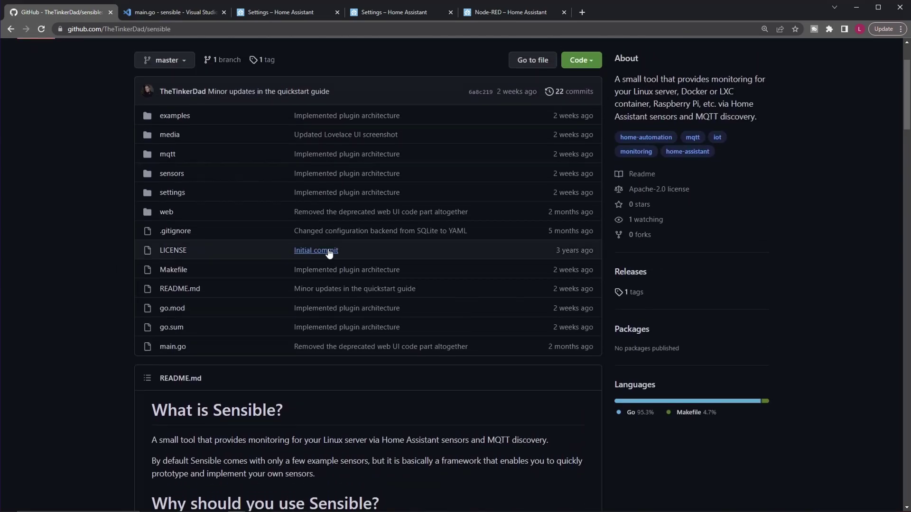
# Step: Read the first release notes, highlighting the not-yet-working list, then return to the repository's code page
pyautogui.click(648, 276)
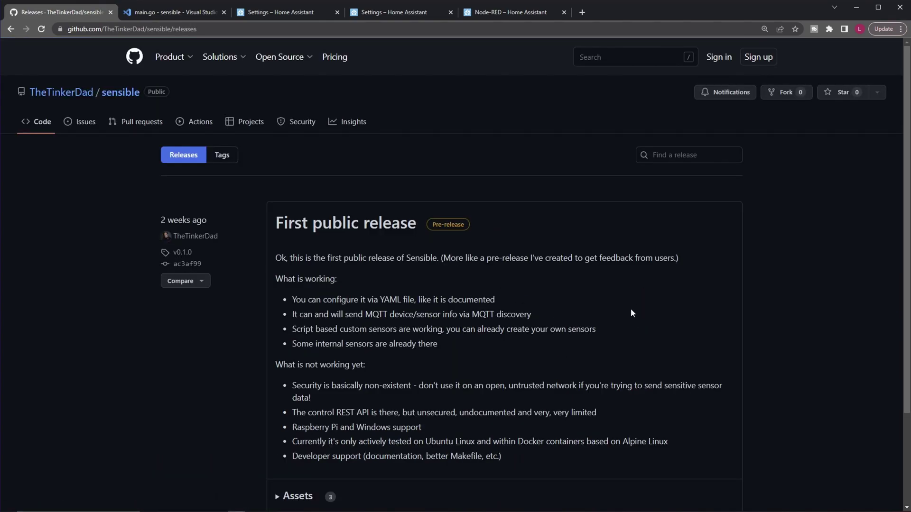
pyautogui.moveTo(274, 366); pyautogui.dragTo(543, 476)
pyautogui.click(515, 437)
pyautogui.click(38, 124)
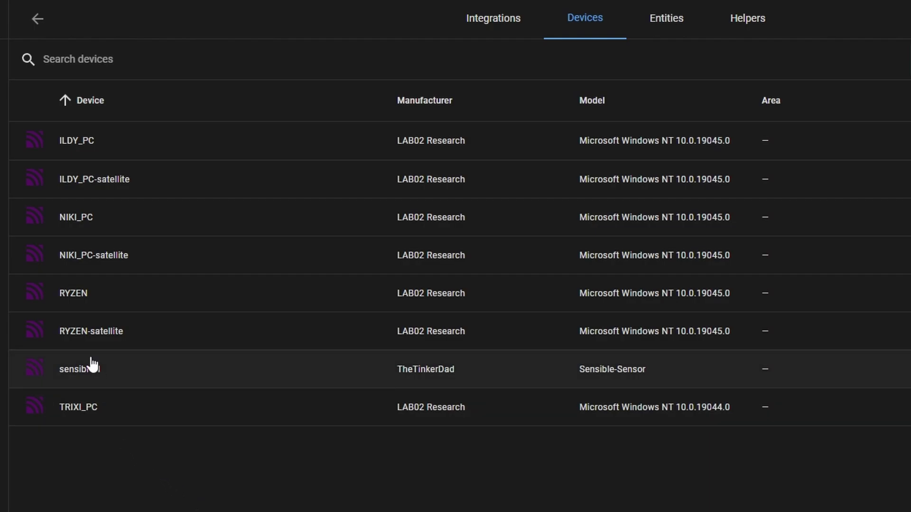
# Step: Open the sensible-1 device page and briefly view its MQTT discovery details
pyautogui.click(71, 369)
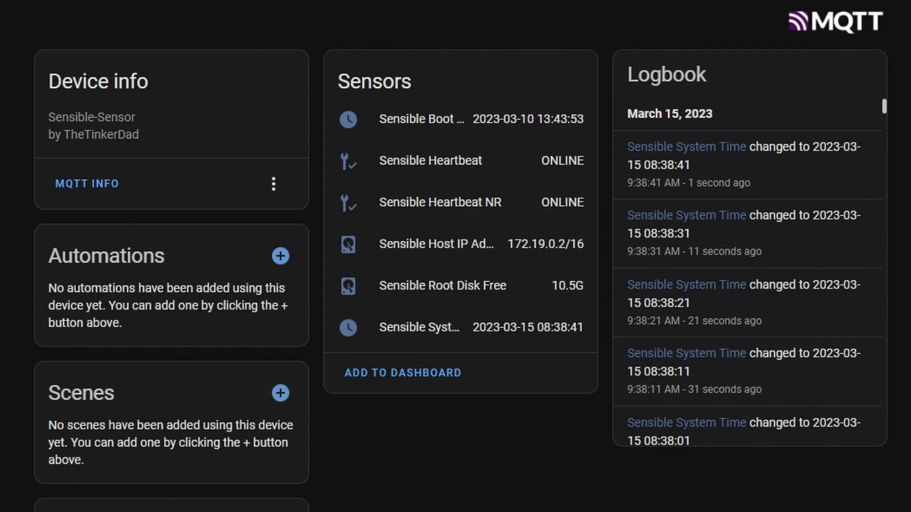
pyautogui.click(79, 186)
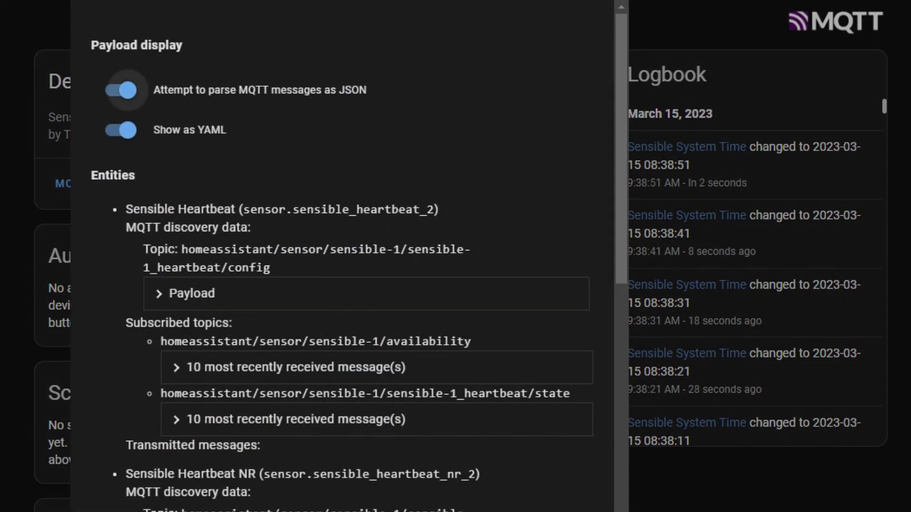
pyautogui.press('Escape')
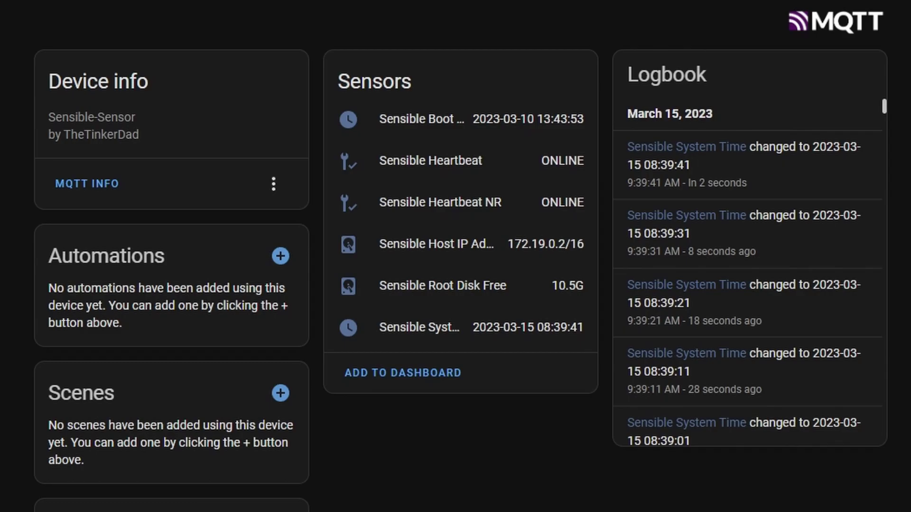
# Step: Switch to the 'main.go - sensible - Visual Studio Code' tab
pyautogui.click(170, 13)
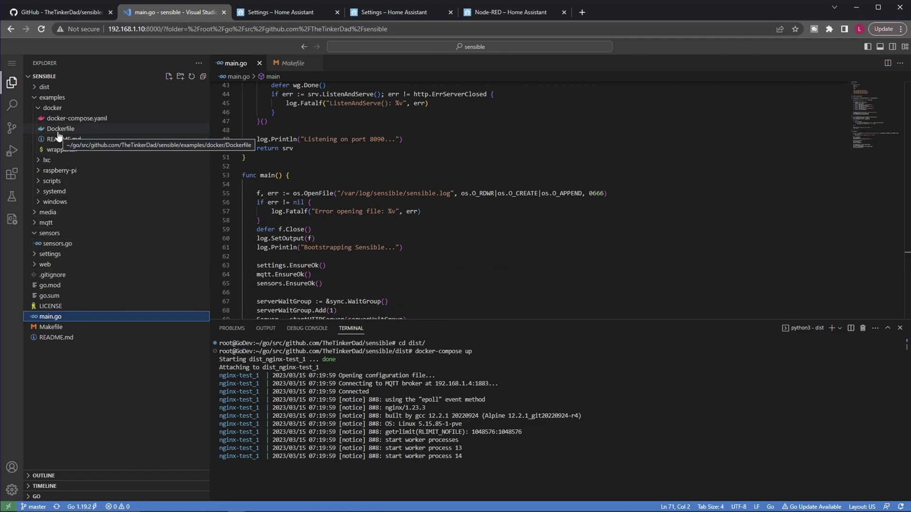
# Step: Inspect examples/docker/Dockerfile, selecting 'sensible' on line 3, then return to the GitHub repository
pyautogui.click(57, 132)
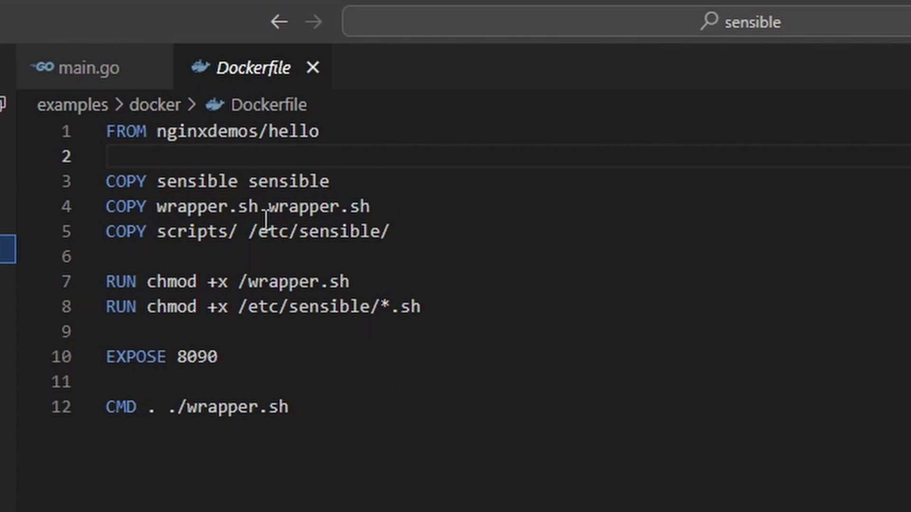
pyautogui.doubleClick(297, 181)
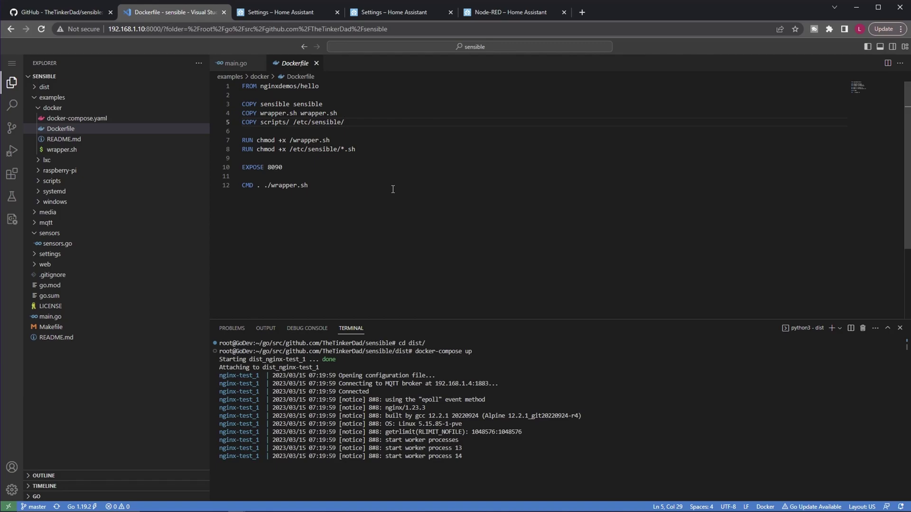
pyautogui.click(73, 14)
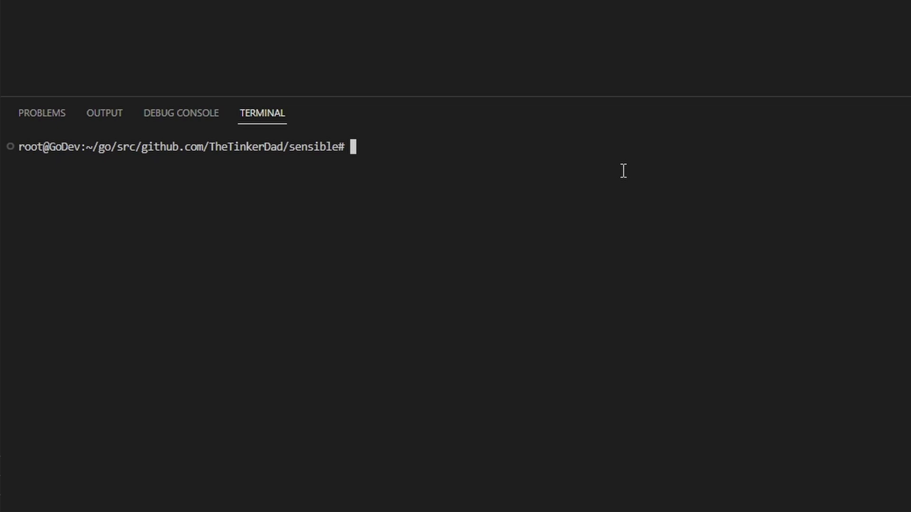
# Step: Change into /etc/sensible/ and list its files with ls -la
pyautogui.write('cd')
pyautogui.write('/etc/s')
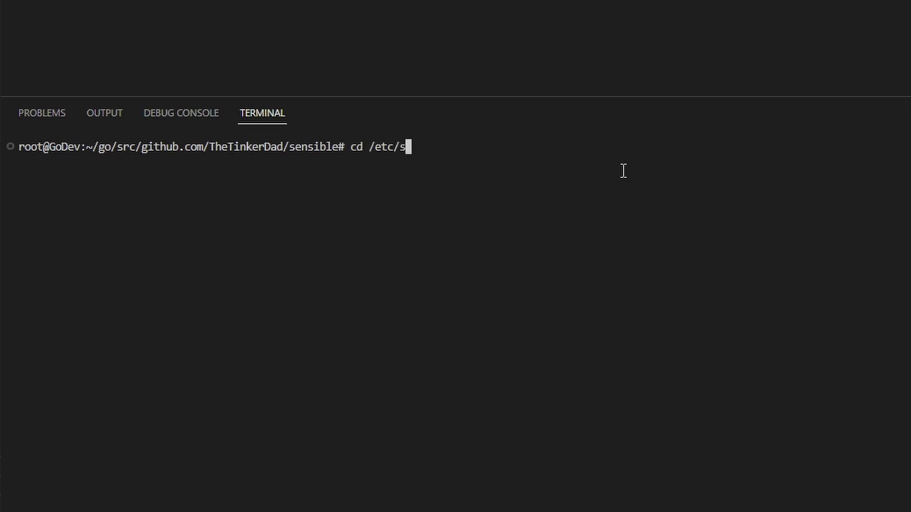
pyautogui.write('ensi')
pyautogui.press('Tab')
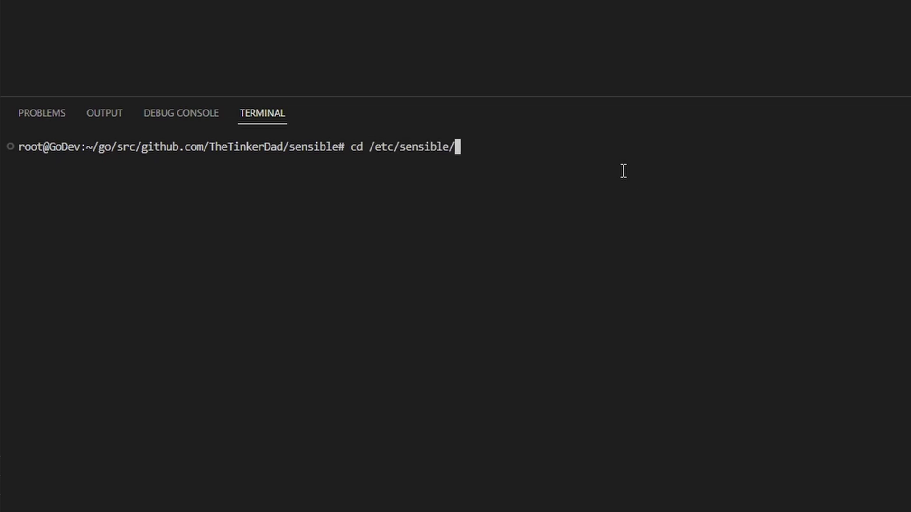
pyautogui.press('Return')
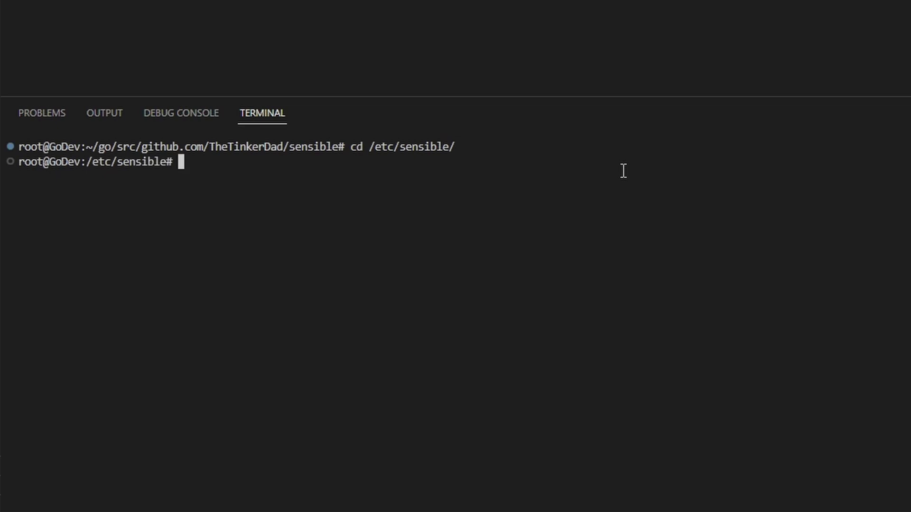
pyautogui.write('ls -la')
pyautogui.press('Return')
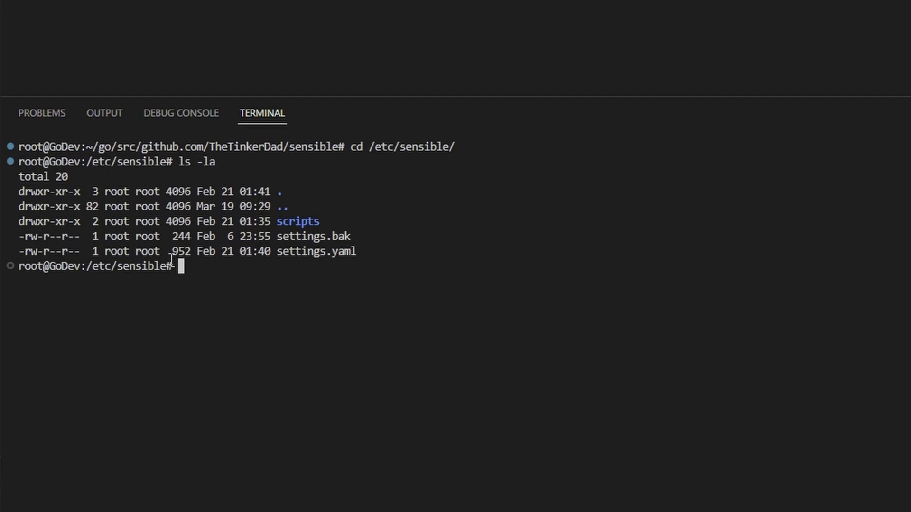
# Step: Open settings.yaml in nano using Tab completion
pyautogui.write('nano set')
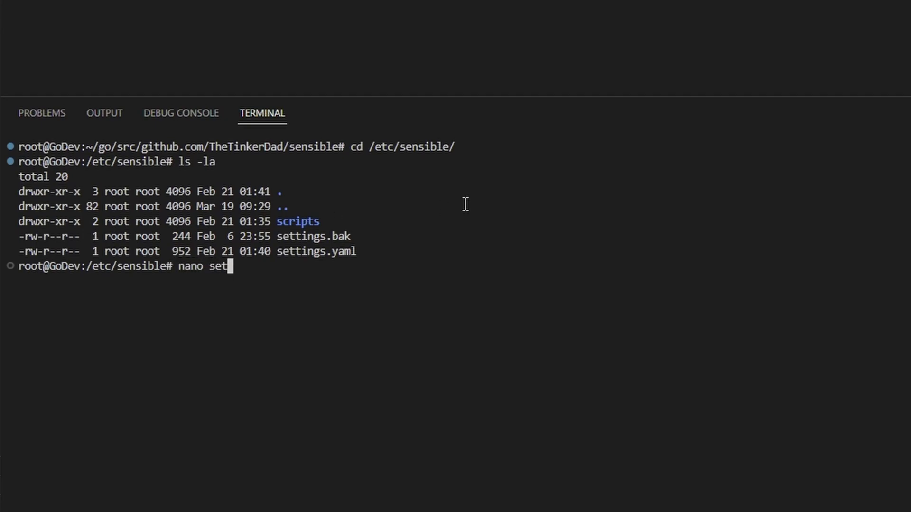
pyautogui.press('Tab')
pyautogui.write('x')
pyautogui.press('BackSpace')
pyautogui.write('y')
pyautogui.press('Tab')
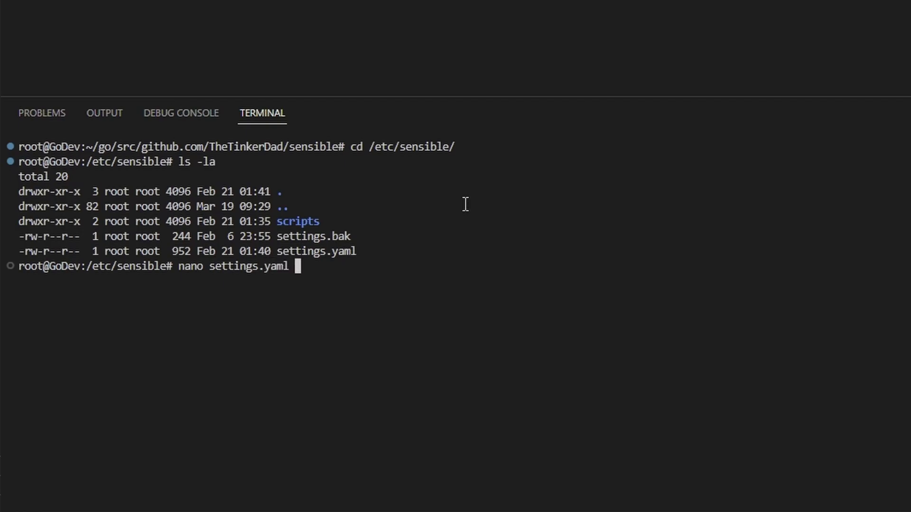
pyautogui.press('Return')
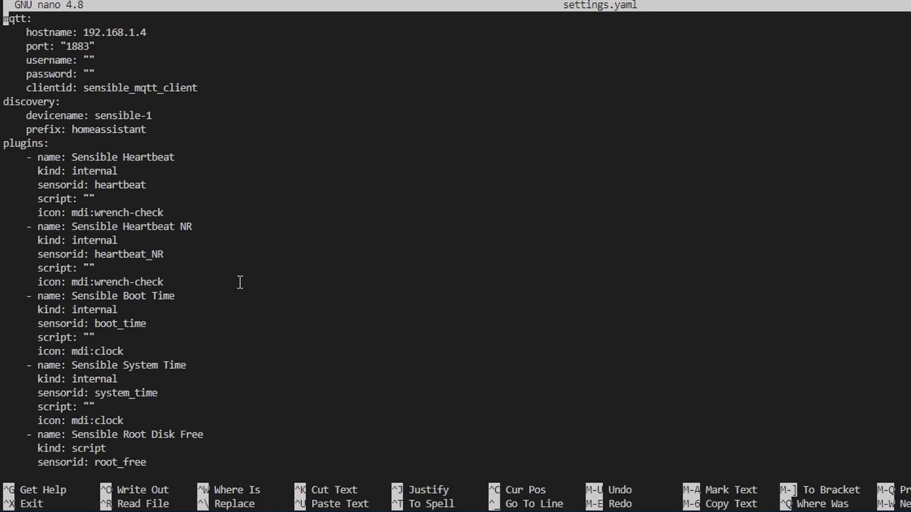
pyautogui.scroll(-13, 204, 209)
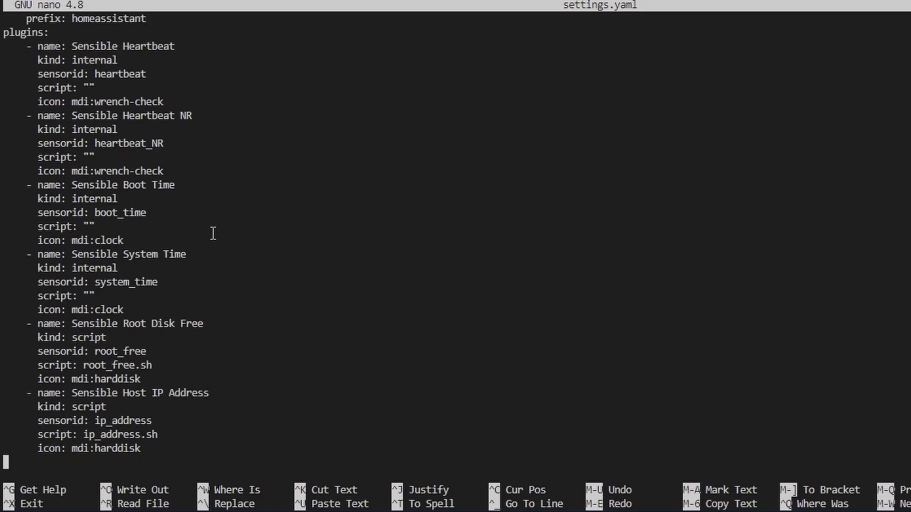
pyautogui.scroll(5, 213, 233)
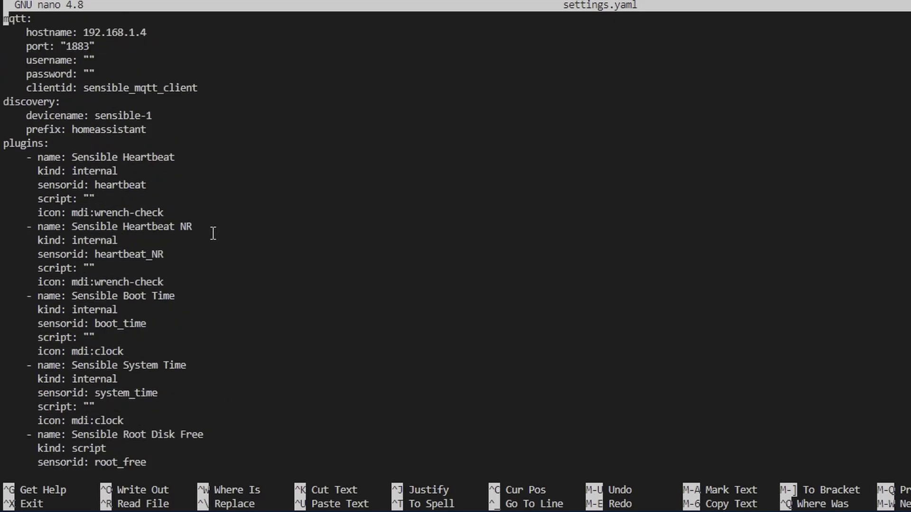
pyautogui.press('Down')
pyautogui.press('Down')
pyautogui.press('Up')
pyautogui.press('Right')
pyautogui.press('Right')
pyautogui.press('Right')
pyautogui.press('Right')
pyautogui.press('Down')
pyautogui.press('Down')
pyautogui.press('Down')
pyautogui.press('Down')
pyautogui.press('Right')
pyautogui.press('Right')
pyautogui.press('Right')
pyautogui.press('Right')
pyautogui.press('Right')
pyautogui.press('Right')
pyautogui.press('Right')
pyautogui.press('Right')
pyautogui.press('Right')
pyautogui.press('Right')
pyautogui.press('Right')
pyautogui.press('Right')
pyautogui.press('Right')
pyautogui.press('Right')
pyautogui.press('Right')
pyautogui.press('Right')
pyautogui.press('Right')
pyautogui.press('Down')
pyautogui.press('Down')
pyautogui.press('Right')
pyautogui.press('Right')
pyautogui.press('Right')
pyautogui.press('Right')
pyautogui.press('Down')
pyautogui.press('Left')
pyautogui.press('Left')
pyautogui.press('Left')
pyautogui.press('Left')
pyautogui.press('Left')
pyautogui.press('Left')
pyautogui.press('Left')
pyautogui.press('Left')
pyautogui.press('Left')
pyautogui.press('Left')
pyautogui.press('Left')
pyautogui.press('Left')
pyautogui.press('Left')
pyautogui.press('Right')
pyautogui.press('Right')
pyautogui.press('Right')
pyautogui.press('Right')
pyautogui.press('Right')
pyautogui.press('Right')
pyautogui.press('Right')
pyautogui.press('Right')
pyautogui.press('Right')
pyautogui.press('Right')
pyautogui.press('Right')
pyautogui.press('Right')
pyautogui.press('Right')
pyautogui.press('Down')
pyautogui.press('Down')
pyautogui.press('Left')
pyautogui.press('Left')
pyautogui.press('Left')
pyautogui.press('Left')
pyautogui.press('Left')
pyautogui.press('Left')
pyautogui.press('Left')
pyautogui.press('Left')
pyautogui.press('Left')
pyautogui.press('Left')
pyautogui.press('Left')
pyautogui.press('Left')
pyautogui.press('Left')
pyautogui.press('Left')
pyautogui.press('Left')
pyautogui.press('Left')
pyautogui.press('Left')
pyautogui.press('Left')
pyautogui.press('Down')
pyautogui.press('Down')
pyautogui.press('Down')
pyautogui.press('Down')
pyautogui.press('Down')
pyautogui.press('Down')
pyautogui.press('Down')
pyautogui.press('Down')
pyautogui.press('Down')
pyautogui.press('Down')
pyautogui.press('Down')
pyautogui.press('Down')
pyautogui.press('Down')
pyautogui.press('Down')
pyautogui.press('Down')
pyautogui.press('Down')
pyautogui.press('Down')
pyautogui.press('Down')
pyautogui.press('Down')
pyautogui.press('Down')
pyautogui.press('Down')
pyautogui.press('Down')
pyautogui.press('Down')
pyautogui.press('Down')
pyautogui.press('Down')
pyautogui.press('Down')
pyautogui.press('Down')
pyautogui.press('Down')
pyautogui.press('Down')
pyautogui.press('Down')
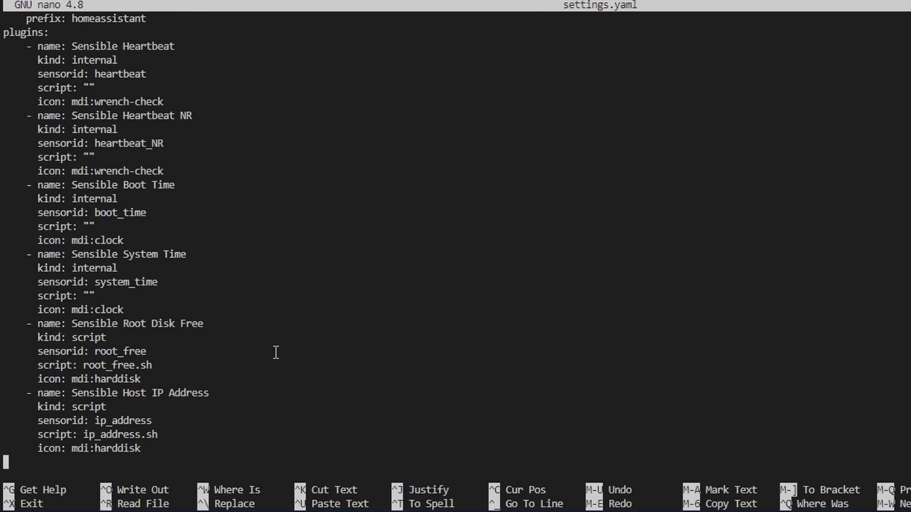
pyautogui.moveTo(26, 324); pyautogui.dragTo(210, 376)
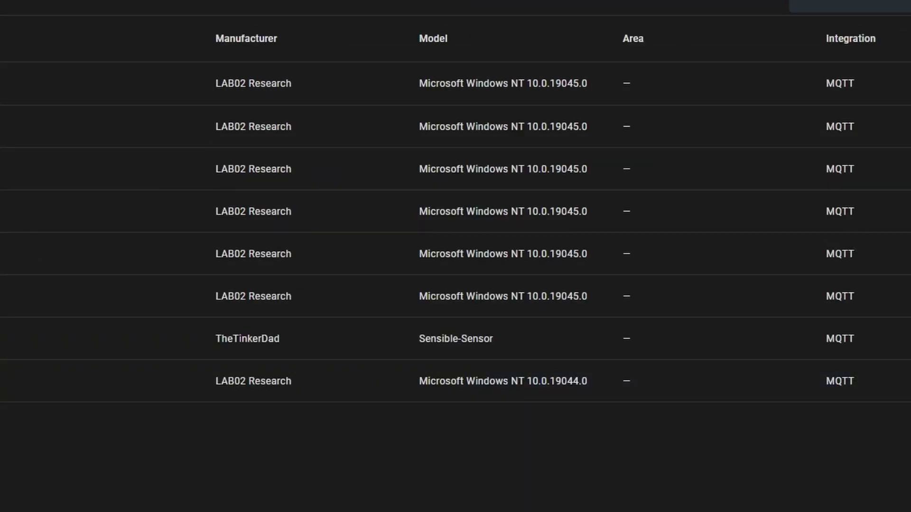
# Step: Open the TheTinkerDad Sensible-Sensor row's device page
pyautogui.click(245, 337)
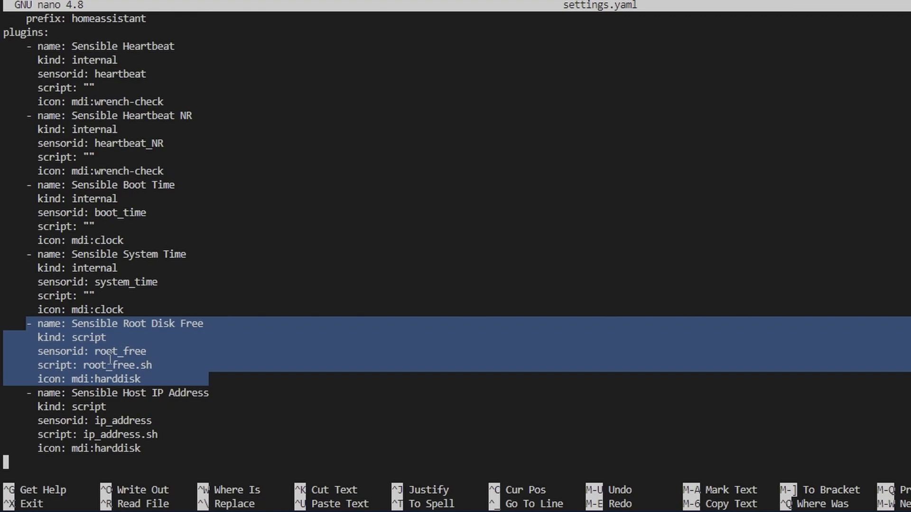
pyautogui.click(88, 334)
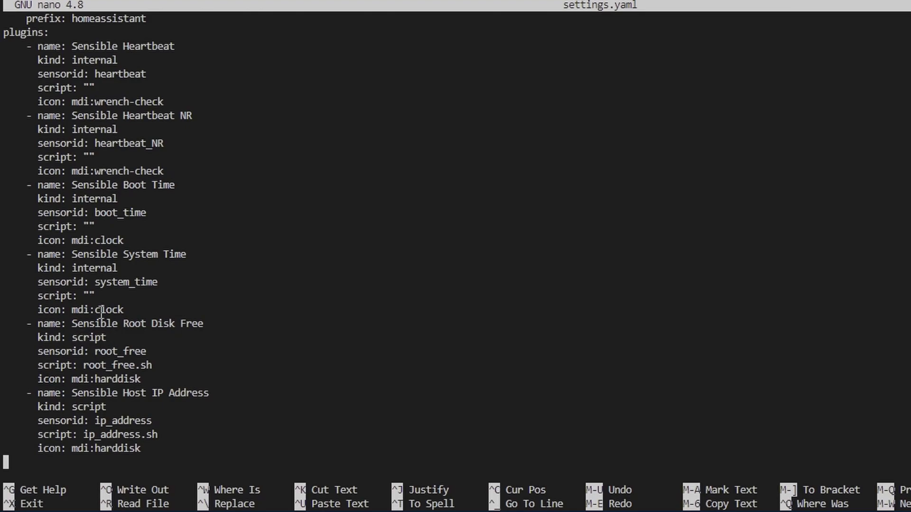
pyautogui.moveTo(71, 196); pyautogui.dragTo(118, 198)
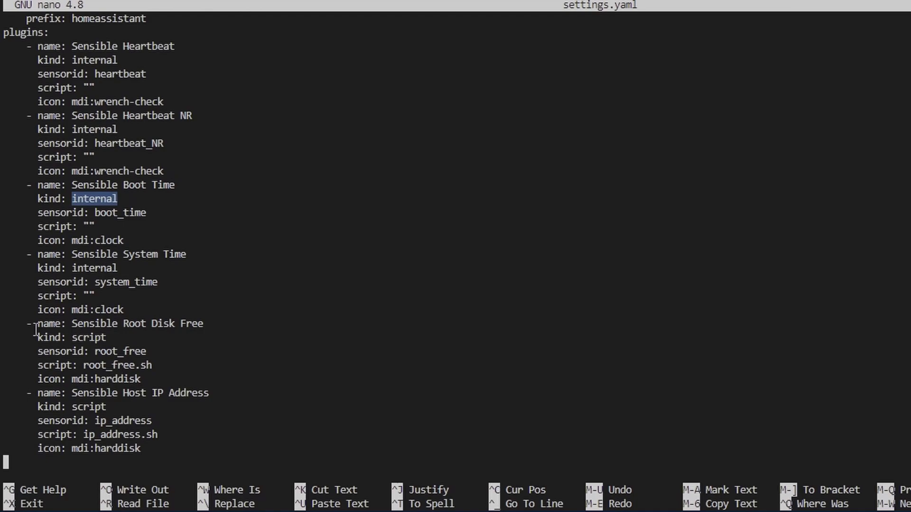
pyautogui.moveTo(37, 324); pyautogui.dragTo(182, 380)
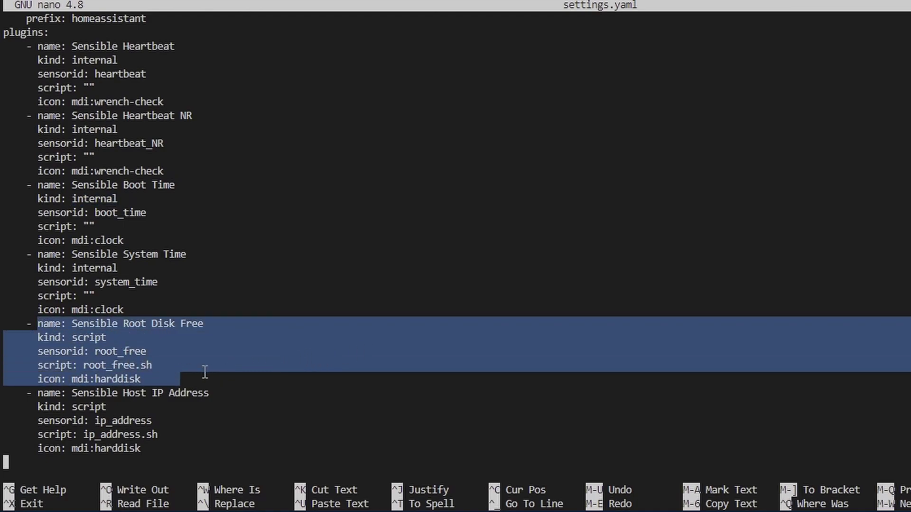
pyautogui.click(152, 364)
pyautogui.moveTo(145, 381); pyautogui.dragTo(7, 325)
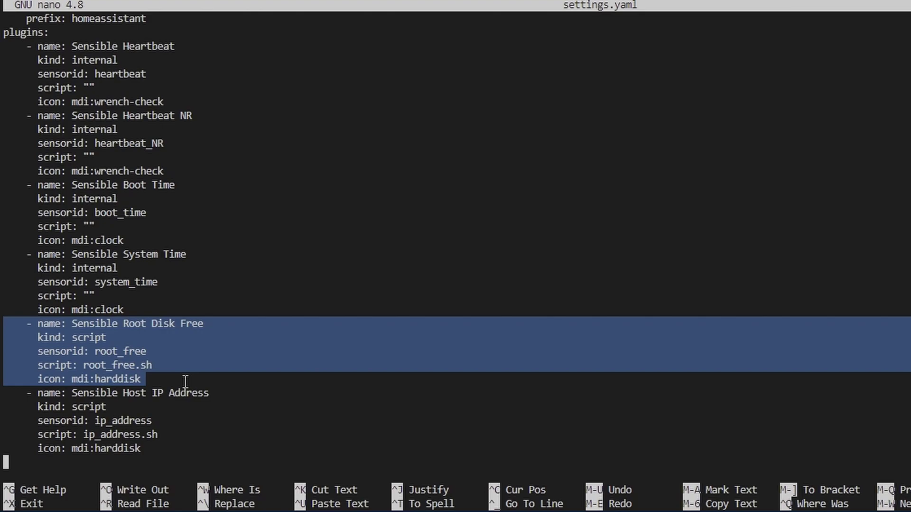
pyautogui.rightClick(159, 370)
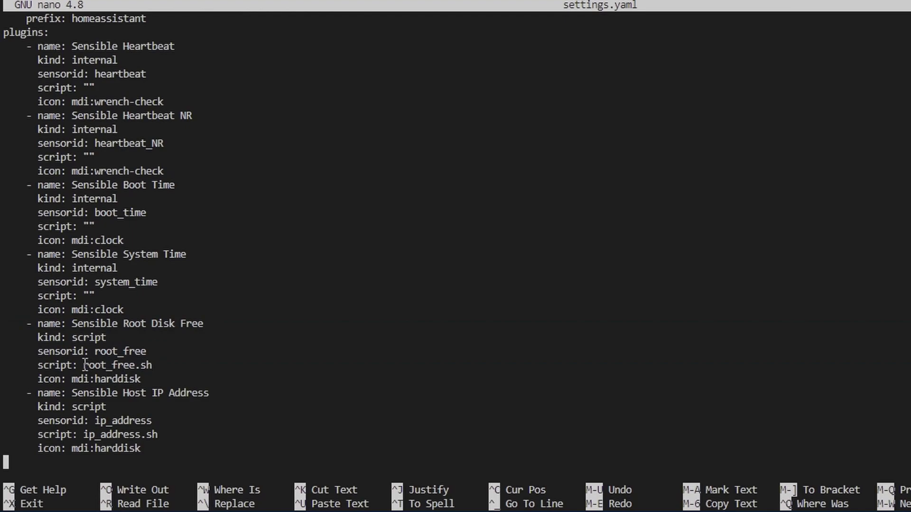
pyautogui.moveTo(84, 365); pyautogui.dragTo(153, 366)
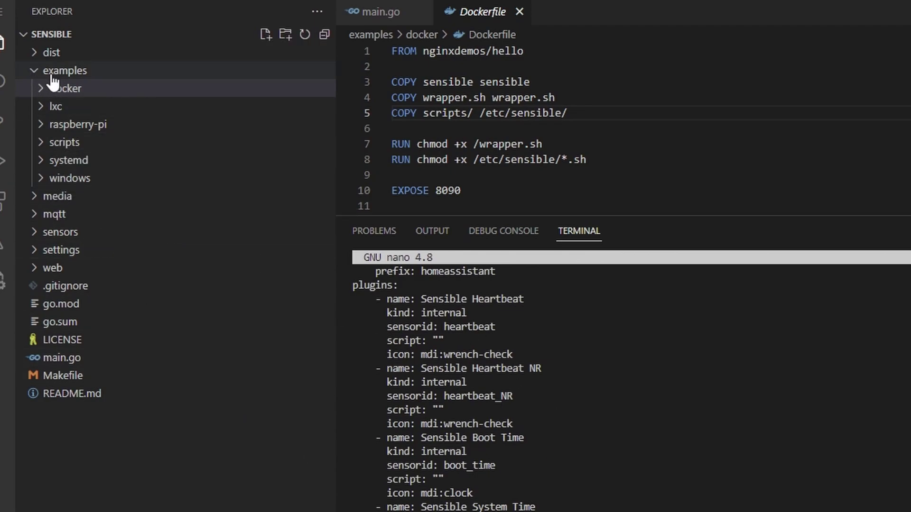
# Step: Open examples/scripts/root_free.sh and highlight its df command line
pyautogui.click(44, 143)
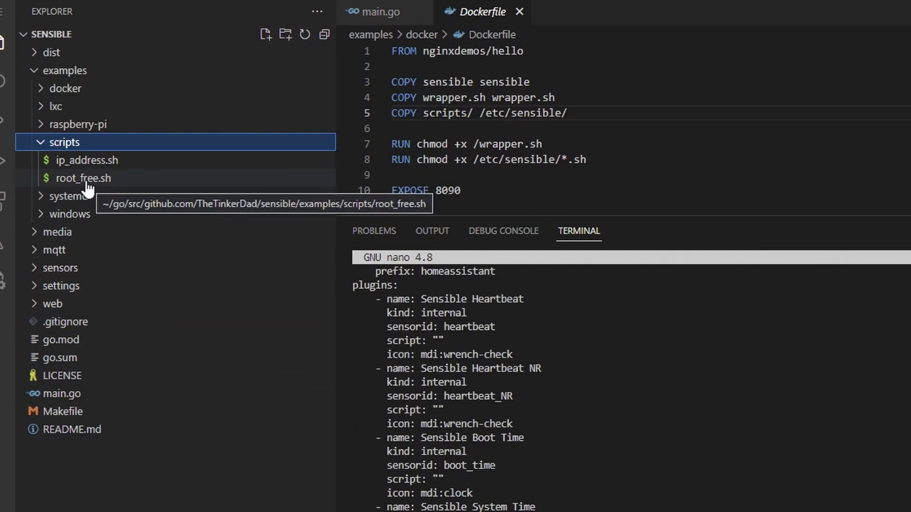
pyautogui.click(65, 181)
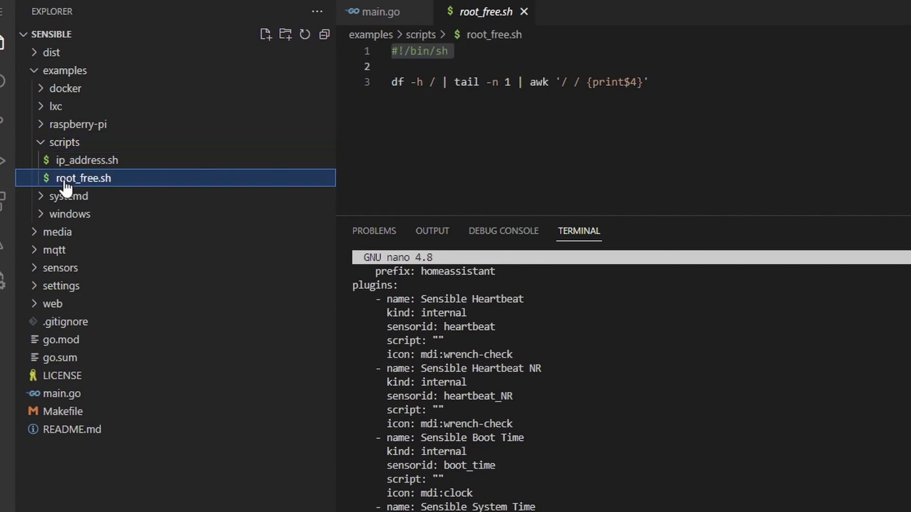
pyautogui.click(470, 66)
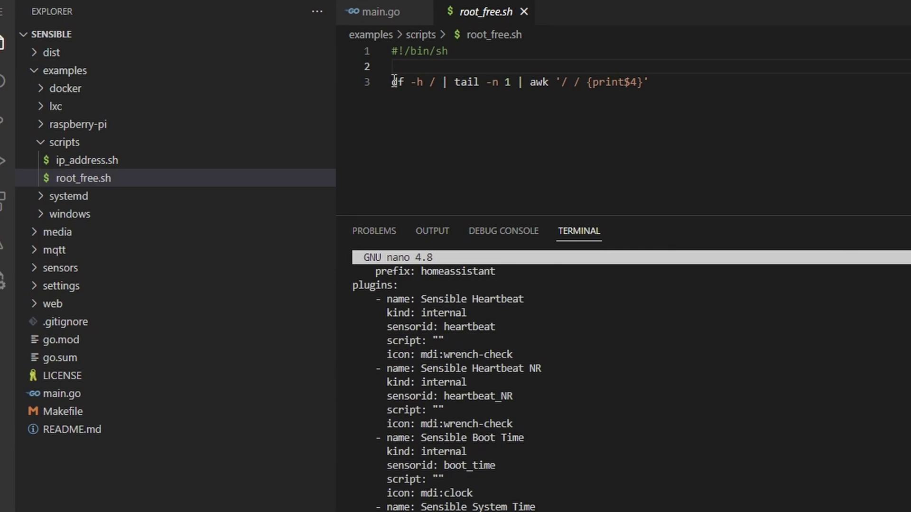
pyautogui.moveTo(392, 82); pyautogui.dragTo(664, 88)
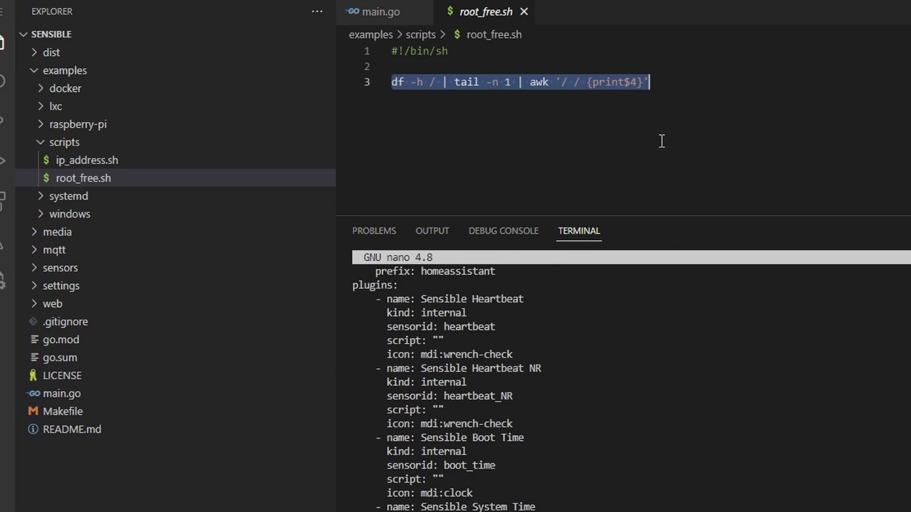
pyautogui.click(461, 143)
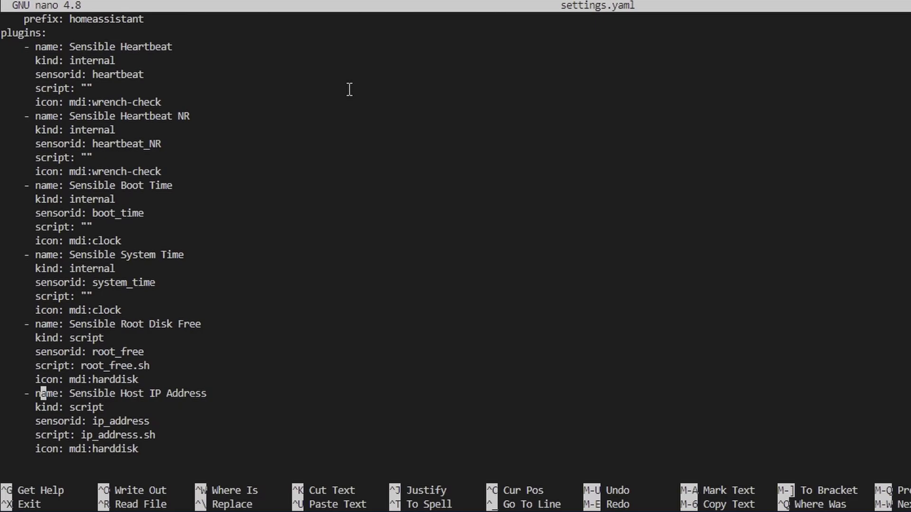
# Step: Reopen settings.yaml in nano and move to the empty last line
pyautogui.hotkey('ctrl', 'x')
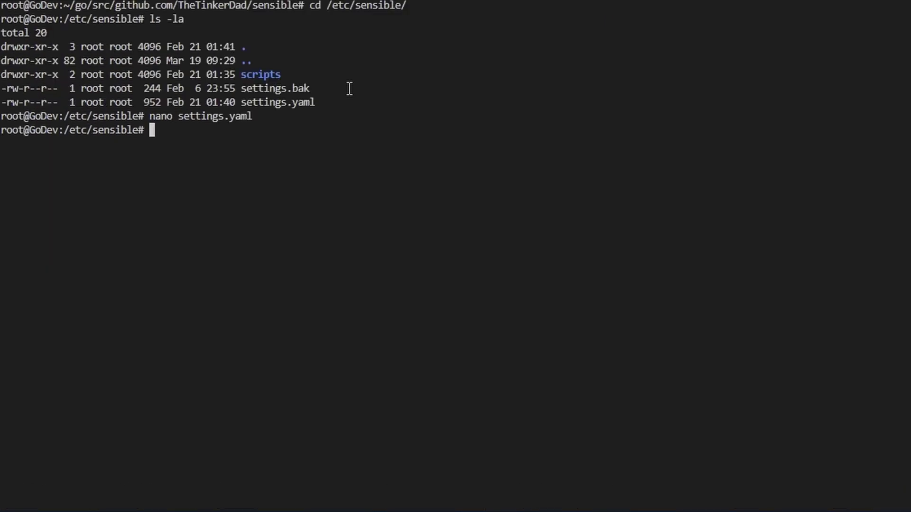
pyautogui.press('Up')
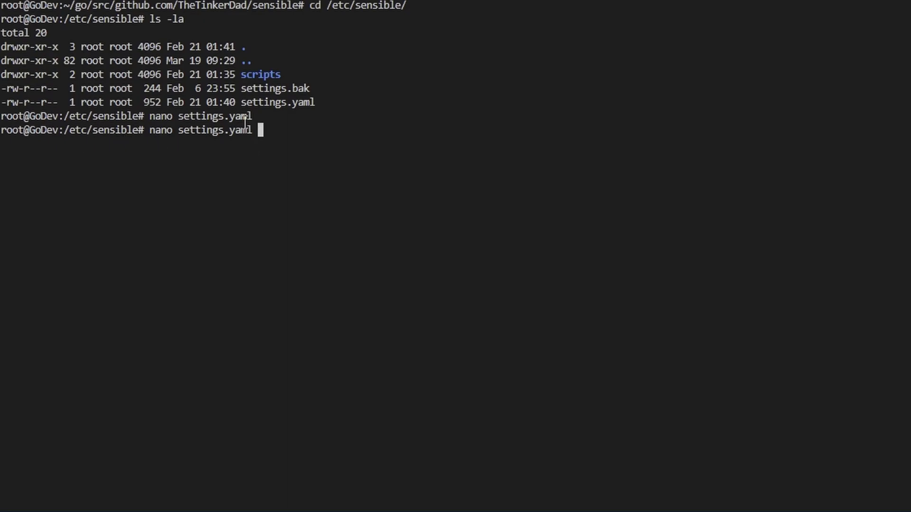
pyautogui.press('Return')
pyautogui.press('Down')
pyautogui.press('Down')
pyautogui.press('Down')
pyautogui.press('Down')
pyautogui.press('Down')
pyautogui.press('Down')
pyautogui.press('Down')
pyautogui.press('Down')
pyautogui.press('Down')
pyautogui.press('Down')
pyautogui.press('Down')
pyautogui.press('Down')
pyautogui.press('Down')
pyautogui.press('Down')
pyautogui.press('Down')
pyautogui.press('Down')
pyautogui.press('Down')
pyautogui.press('Down')
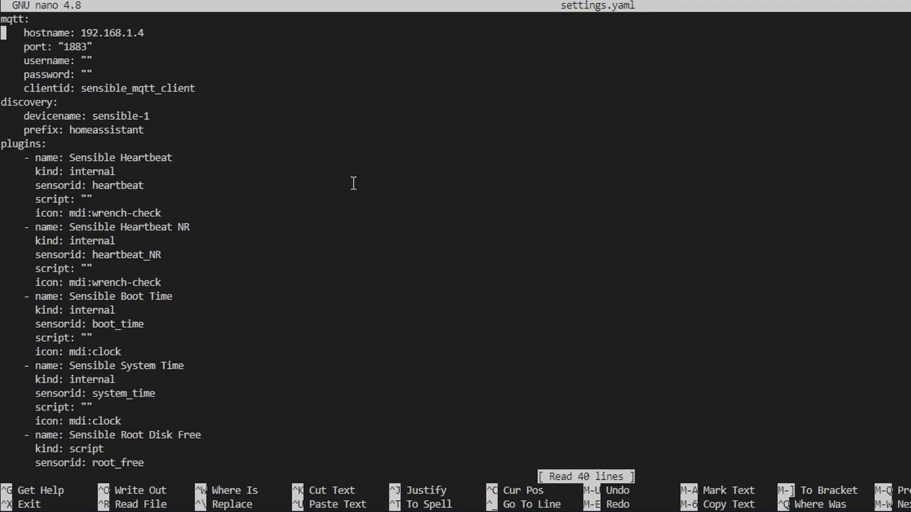
pyautogui.press('Down')
pyautogui.press('Down')
pyautogui.press('Down')
pyautogui.press('Down')
pyautogui.press('Down')
pyautogui.press('Down')
pyautogui.press('Down')
pyautogui.press('Down')
pyautogui.press('Down')
pyautogui.press('Down')
pyautogui.press('Down')
pyautogui.press('Down')
pyautogui.press('Down')
pyautogui.press('Down')
pyautogui.press('Down')
pyautogui.press('Down')
pyautogui.press('Down')
pyautogui.press('Down')
pyautogui.press('Down')
pyautogui.press('Down')
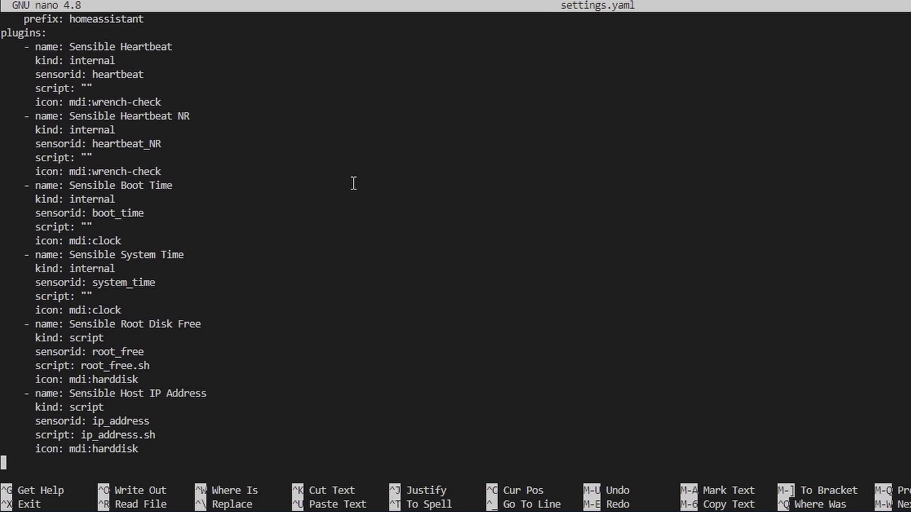
pyautogui.press('Up')
pyautogui.press('End')
pyautogui.press('Down')
pyautogui.press('Down')
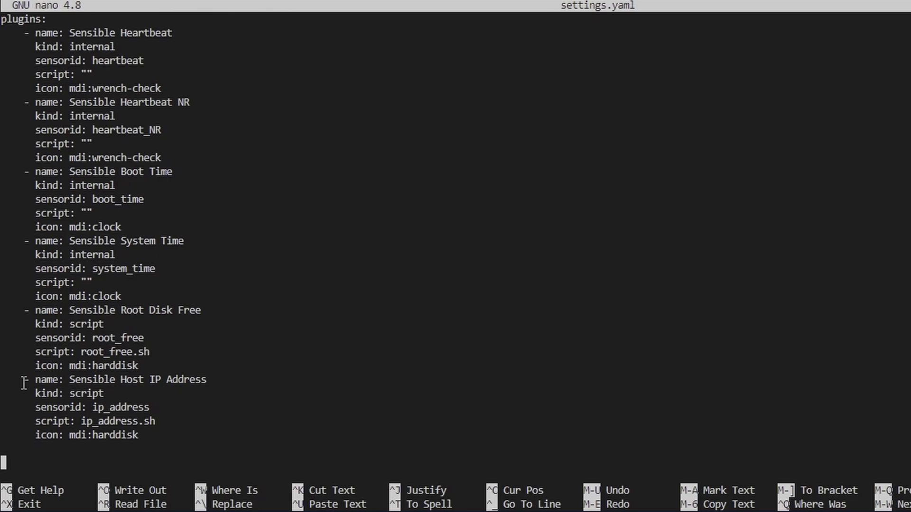
# Step: Paste a copy of the Host IP Address entry, renamed Sensible Hostname with sensor id and script hostname
pyautogui.moveTo(25, 380); pyautogui.dragTo(183, 434)
pyautogui.rightClick(187, 445)
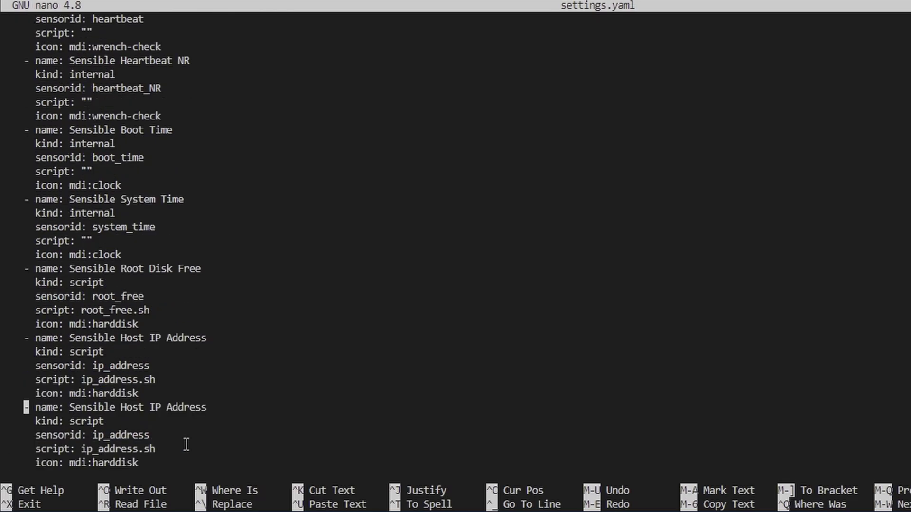
pyautogui.press('Right')
pyautogui.press('Right')
pyautogui.press('Right')
pyautogui.press('Right')
pyautogui.press('Right')
pyautogui.press('Right')
pyautogui.press('Right')
pyautogui.press('Right')
pyautogui.press('Right')
pyautogui.press('Right')
pyautogui.press('Right')
pyautogui.press('Right')
pyautogui.press('Right')
pyautogui.press('Right')
pyautogui.press('Right')
pyautogui.press('Right')
pyautogui.press('Right')
pyautogui.press('Right')
pyautogui.press('Right')
pyautogui.press('Right')
pyautogui.press('Left')
pyautogui.press('Left')
pyautogui.press('End')
pyautogui.press('BackSpace')
pyautogui.press('BackSpace')
pyautogui.press('BackSpace')
pyautogui.press('BackSpace')
pyautogui.press('BackSpace')
pyautogui.press('BackSpace')
pyautogui.press('BackSpace')
pyautogui.press('BackSpace')
pyautogui.press('BackSpace')
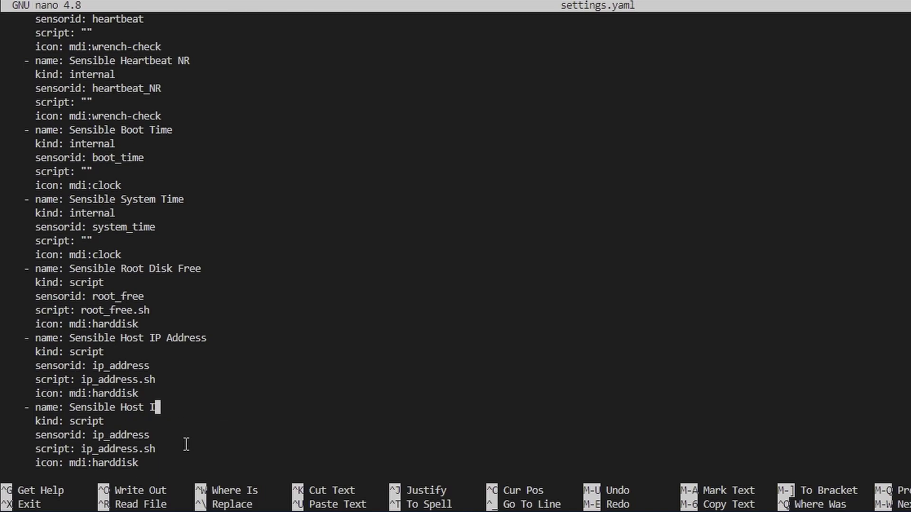
pyautogui.press('BackSpace')
pyautogui.press('BackSpace')
pyautogui.write('name')
pyautogui.press('Down')
pyautogui.press('Down')
pyautogui.press('BackSpace')
pyautogui.press('BackSpace')
pyautogui.press('BackSpace')
pyautogui.press('BackSpace')
pyautogui.press('BackSpace')
pyautogui.press('BackSpace')
pyautogui.press('BackSpace')
pyautogui.press('BackSpace')
pyautogui.press('BackSpace')
pyautogui.press('BackSpace')
pyautogui.write('hostname')
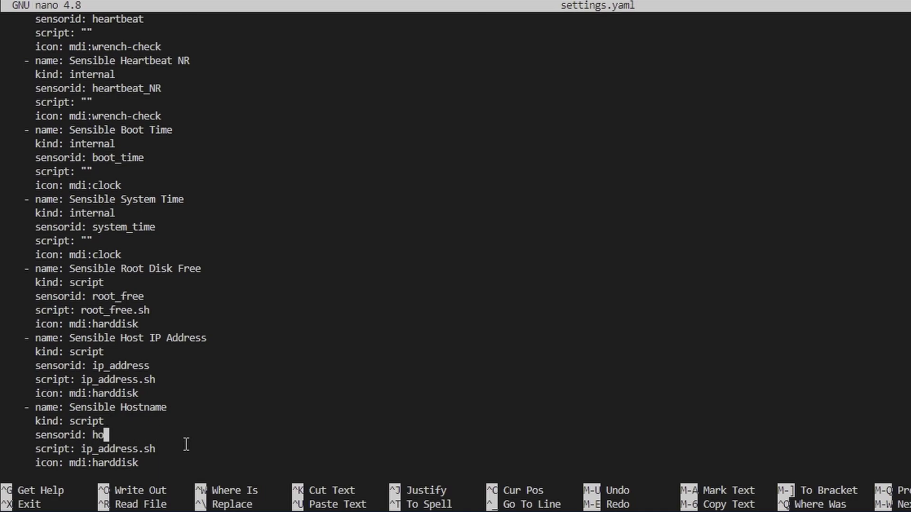
pyautogui.press('Down')
pyautogui.press('BackSpace')
pyautogui.press('BackSpace')
pyautogui.press('BackSpace')
pyautogui.press('BackSpace')
pyautogui.press('BackSpace')
pyautogui.press('BackSpace')
pyautogui.press('BackSpace')
pyautogui.press('BackSpace')
pyautogui.press('BackSpace')
pyautogui.press('BackSpace')
pyautogui.write('hostname')
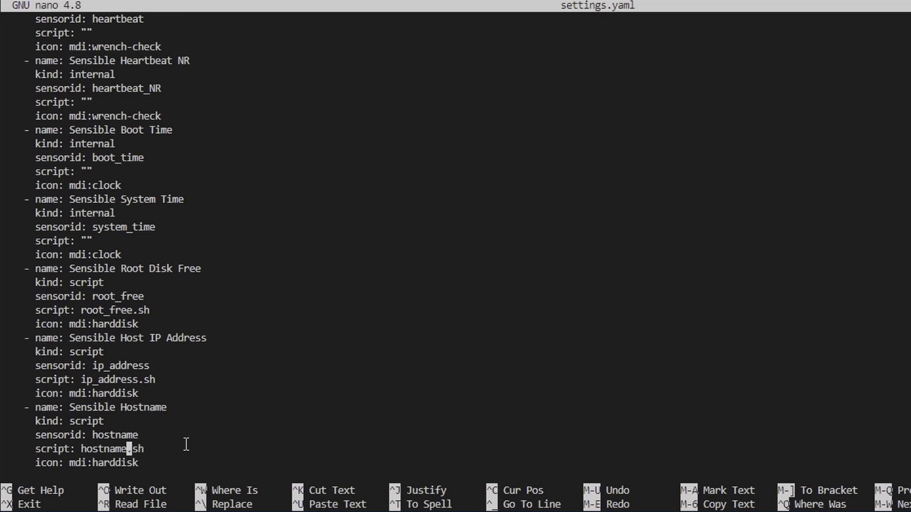
# Step: Check the new entry's icon and script lines, then save settings.yaml and exit nano
pyautogui.press('Up')
pyautogui.press('Up')
pyautogui.press('Up')
pyautogui.press('Down')
pyautogui.press('Down')
pyautogui.press('Down')
pyautogui.press('Down')
pyautogui.press('End')
pyautogui.press('Left')
pyautogui.press('Left')
pyautogui.press('Left')
pyautogui.press('Left')
pyautogui.press('Left')
pyautogui.press('Left')
pyautogui.press('Left')
pyautogui.press('Down')
pyautogui.press('Up')
pyautogui.press('Up')
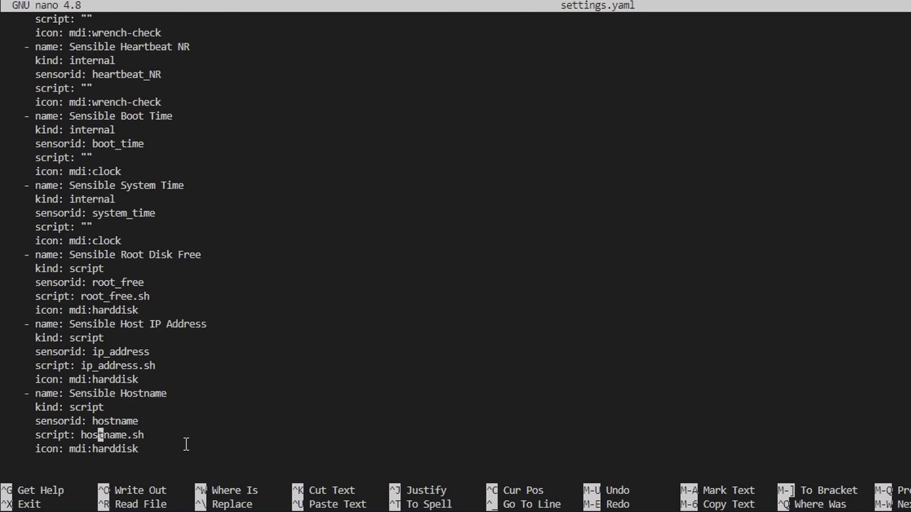
pyautogui.hotkey('ctrl', 'x')
pyautogui.press('y')
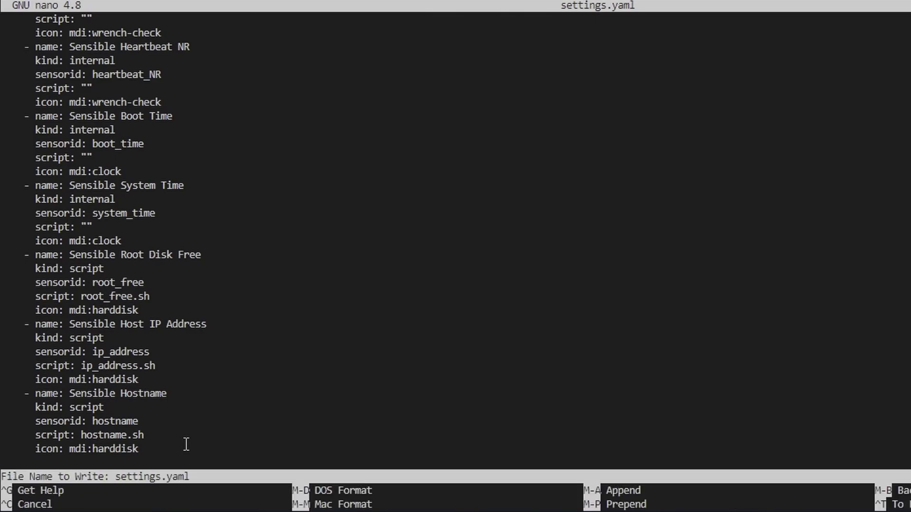
pyautogui.press('Return')
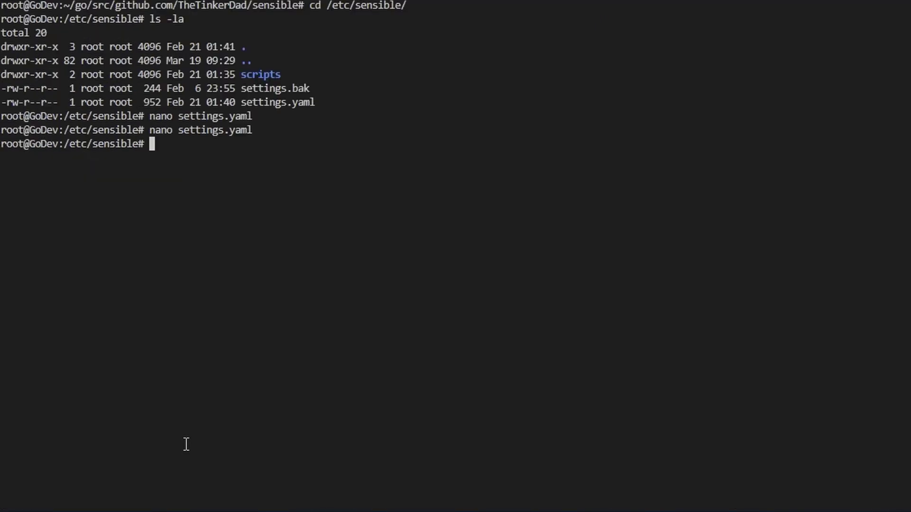
# Step: Enter the scripts folder and list its contents with ls -la
pyautogui.write('cd sc')
pyautogui.press('Tab')
pyautogui.press('Return')
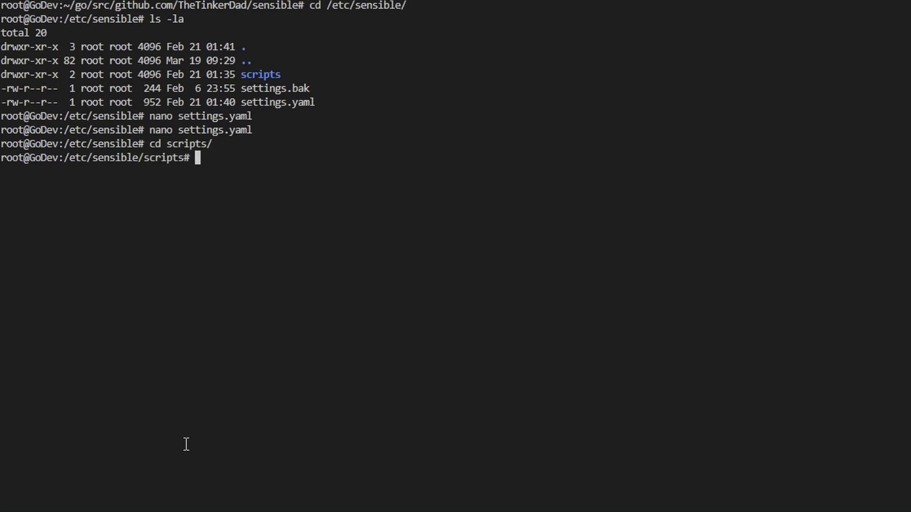
pyautogui.write('ls -la')
pyautogui.press('Return')
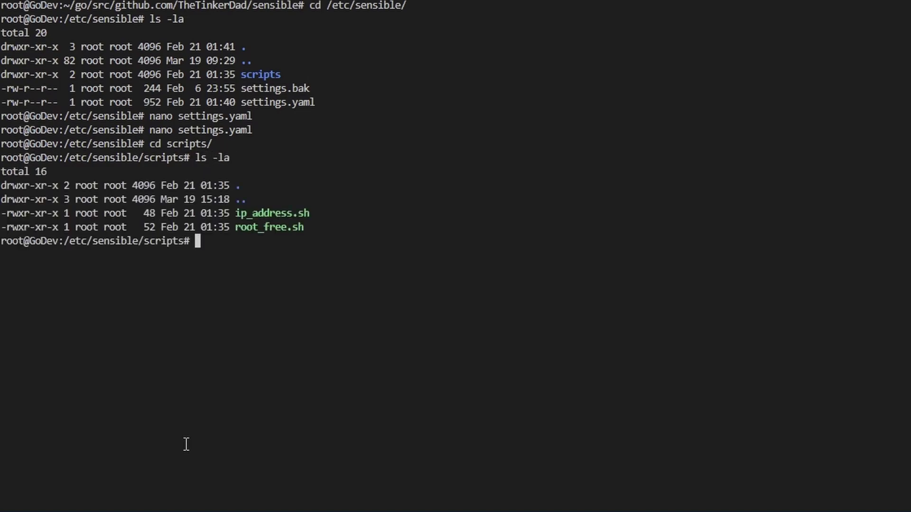
# Step: Copy ip_address.sh to hostname.sh and list the folder to confirm it exists
pyautogui.write('cp ip')
pyautogui.press('Tab')
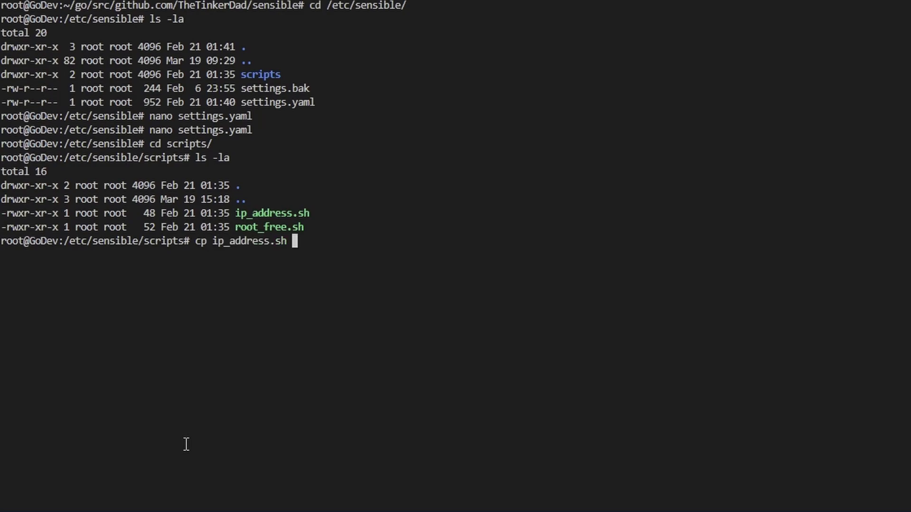
pyautogui.write('host')
pyautogui.write('name.sh')
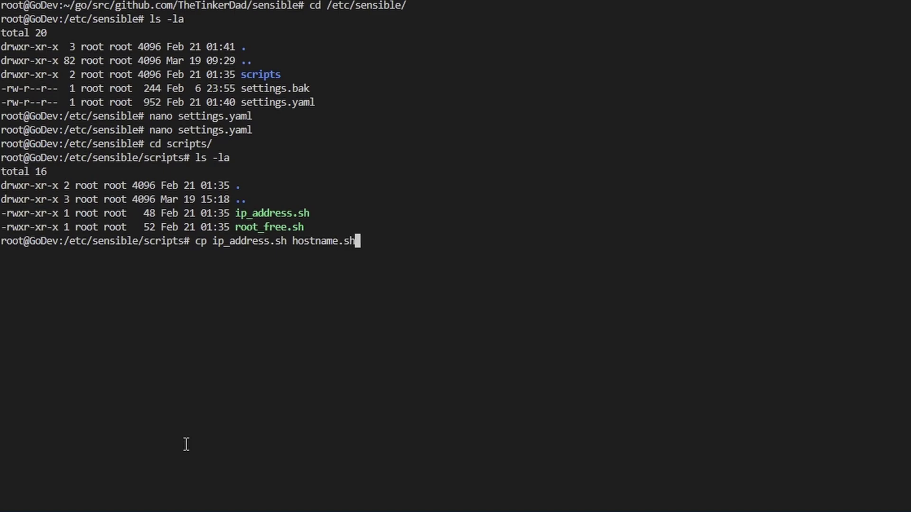
pyautogui.press('Return')
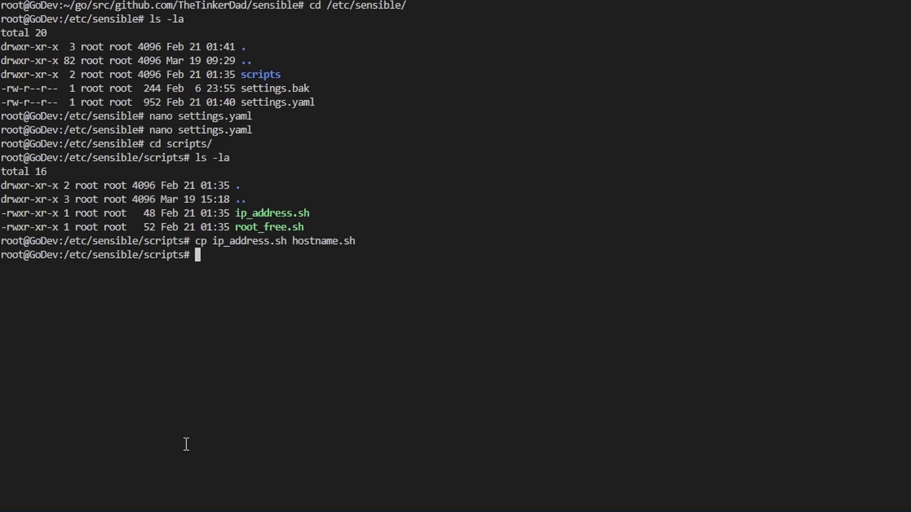
pyautogui.write('ls -la')
pyautogui.press('Return')
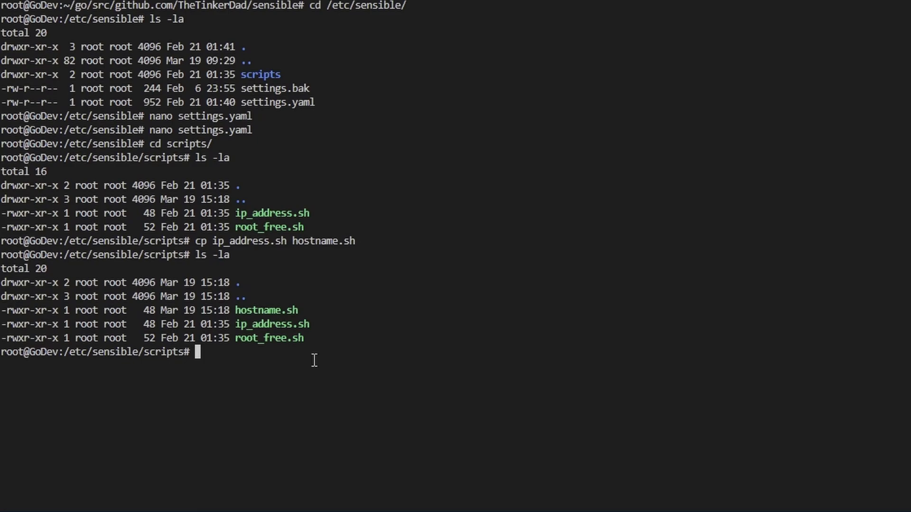
# Step: Replace hostname.sh's IP address command with 'hostname -f' and save the file
pyautogui.write('nano hostname.sh')
pyautogui.press('Return')
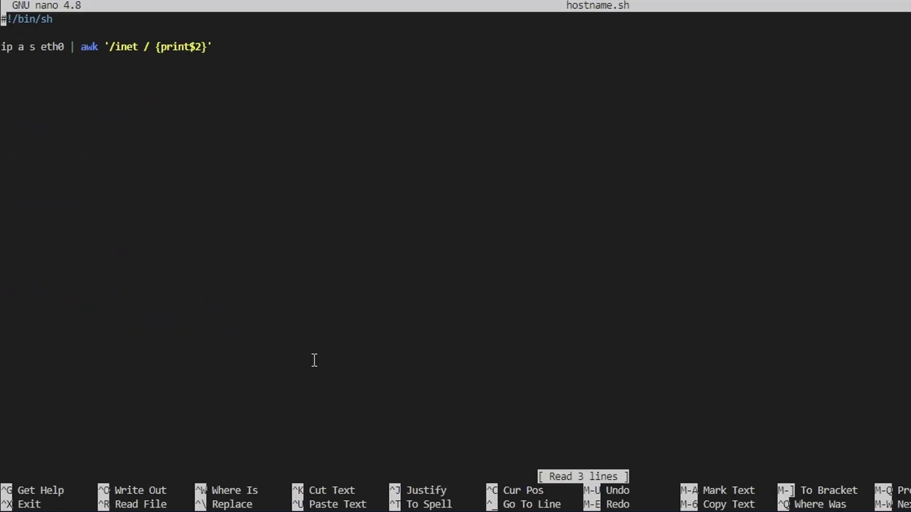
pyautogui.press('Down')
pyautogui.press('Down')
pyautogui.press('End')
pyautogui.press('BackSpace')
pyautogui.press('BackSpace')
pyautogui.press('BackSpace')
pyautogui.press('BackSpace')
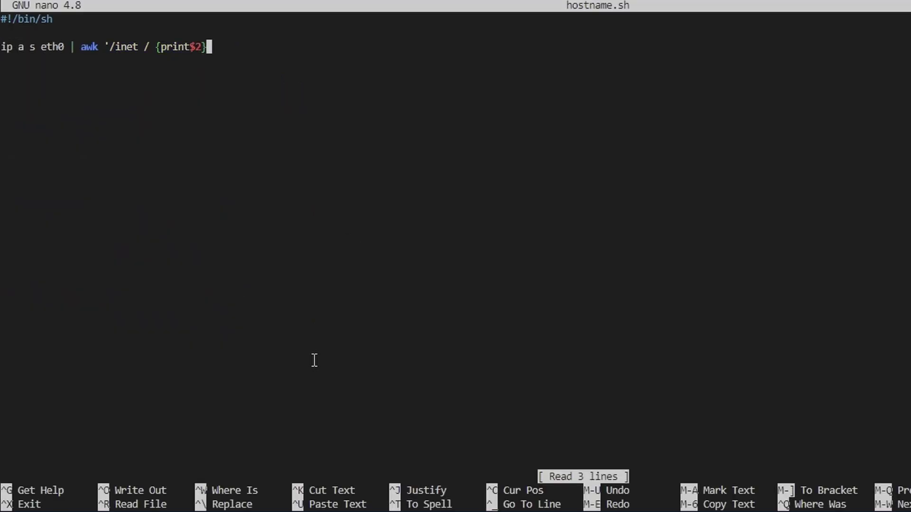
pyautogui.press('BackSpace')
pyautogui.press('BackSpace')
pyautogui.press('BackSpace')
pyautogui.press('BackSpace')
pyautogui.press('BackSpace')
pyautogui.press('BackSpace')
pyautogui.press('BackSpace')
pyautogui.press('BackSpace')
pyautogui.press('BackSpace')
pyautogui.press('BackSpace')
pyautogui.press('BackSpace')
pyautogui.press('BackSpace')
pyautogui.press('BackSpace')
pyautogui.press('BackSpace')
pyautogui.press('BackSpace')
pyautogui.press('BackSpace')
pyautogui.press('BackSpace')
pyautogui.press('BackSpace')
pyautogui.press('BackSpace')
pyautogui.press('BackSpace')
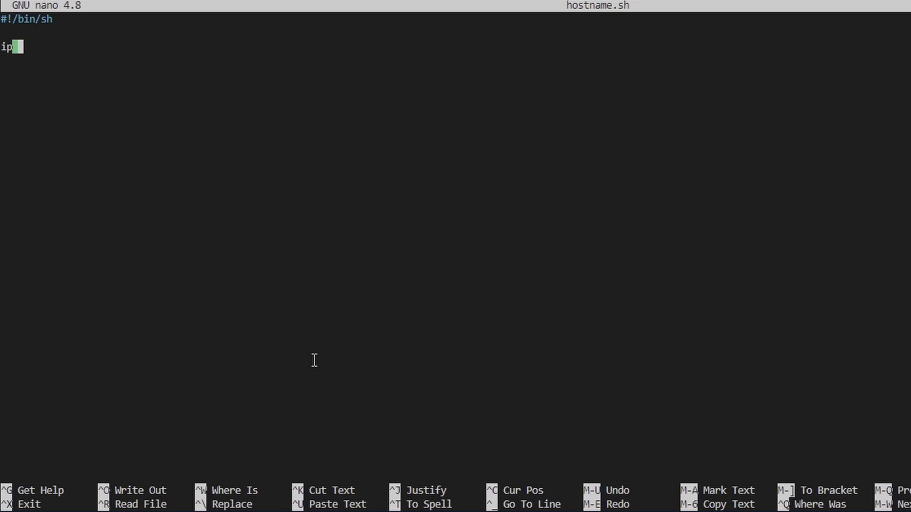
pyautogui.press('BackSpace')
pyautogui.write('hostname -f')
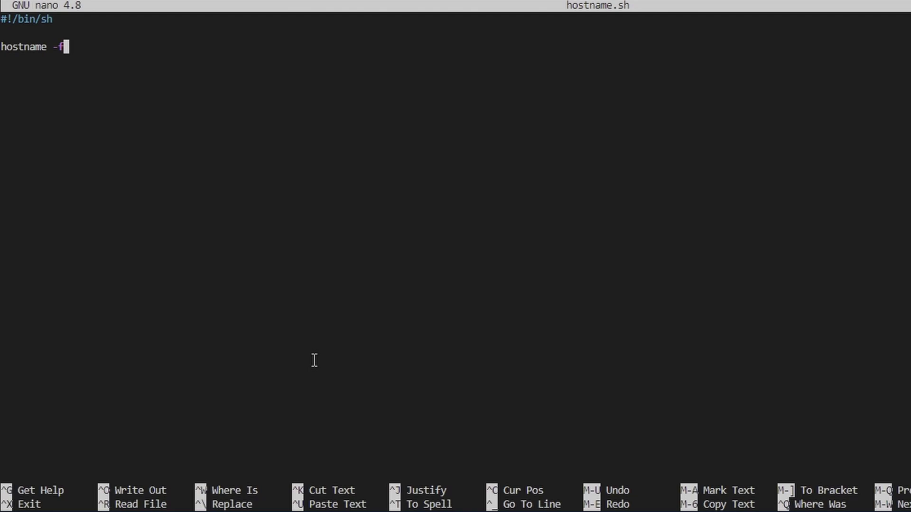
pyautogui.hotkey('ctrl', 'x')
pyautogui.press('y')
pyautogui.press('Return')
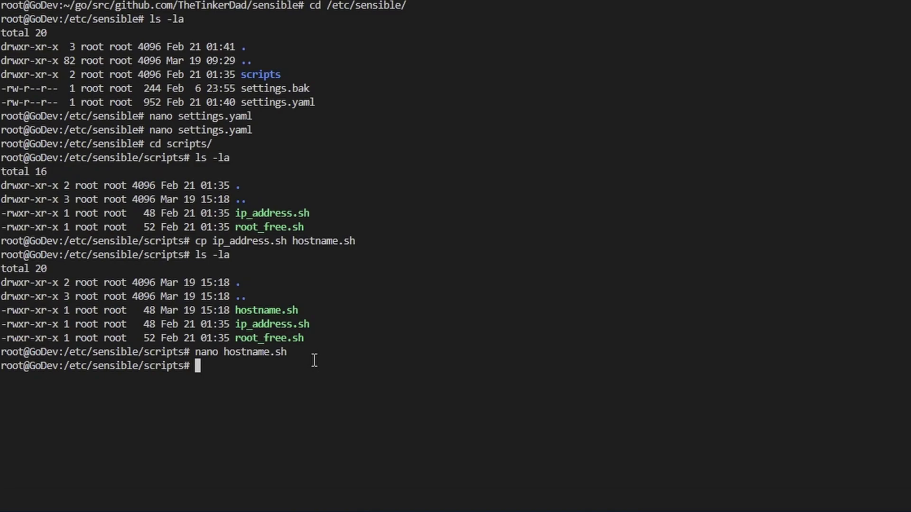
# Step: Run ./hostname.sh to confirm it prints GoDev.lan
pyautogui.write('. ./h')
pyautogui.press('Tab')
pyautogui.press('Return')
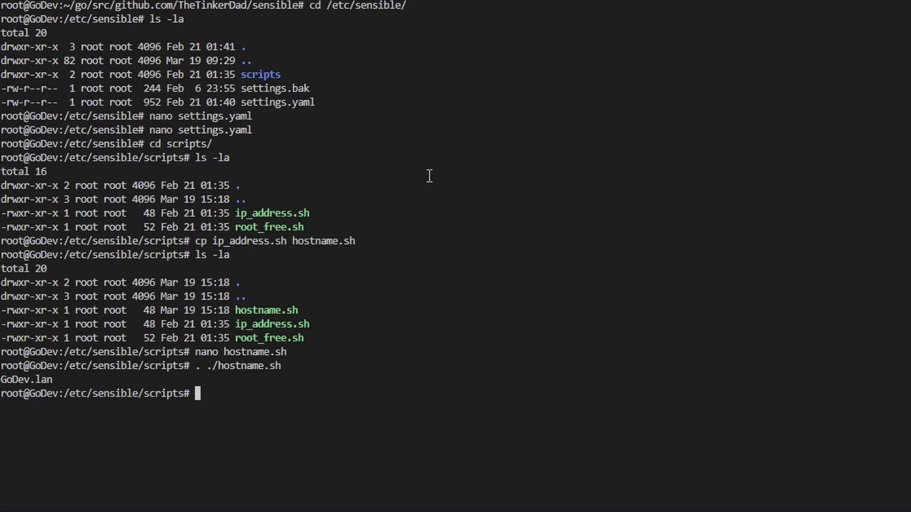
# Step: From ~/go/src/github.com/TheTinkerDad/sensible/, run ./dist/sensible to connect to MQTT at 192.168.1.4:1883
pyautogui.write('cd -')
pyautogui.press('Return')
pyautogui.write('cd ~/go/src/github.com/TheTinkerDad/sensible/')
pyautogui.press('Return')
pyautogui.write('.')
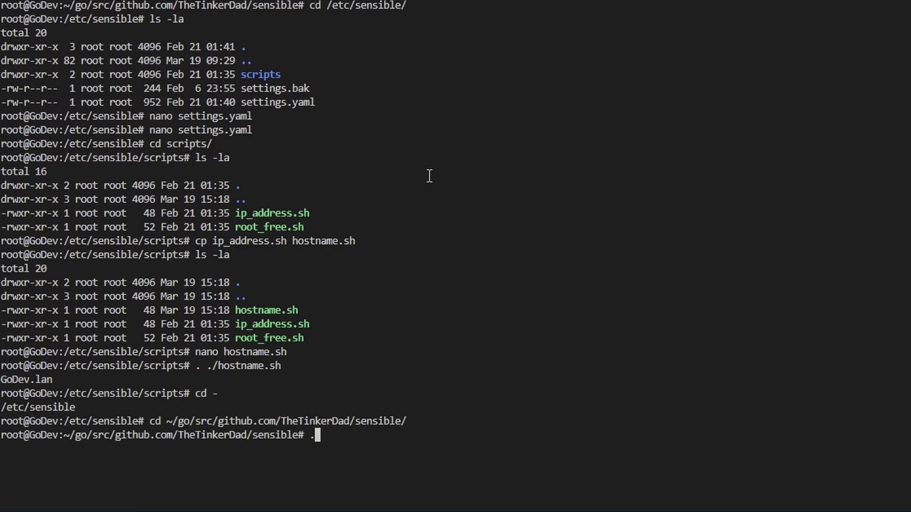
pyautogui.write('/dist/sens')
pyautogui.press('Tab')
pyautogui.press('Return')
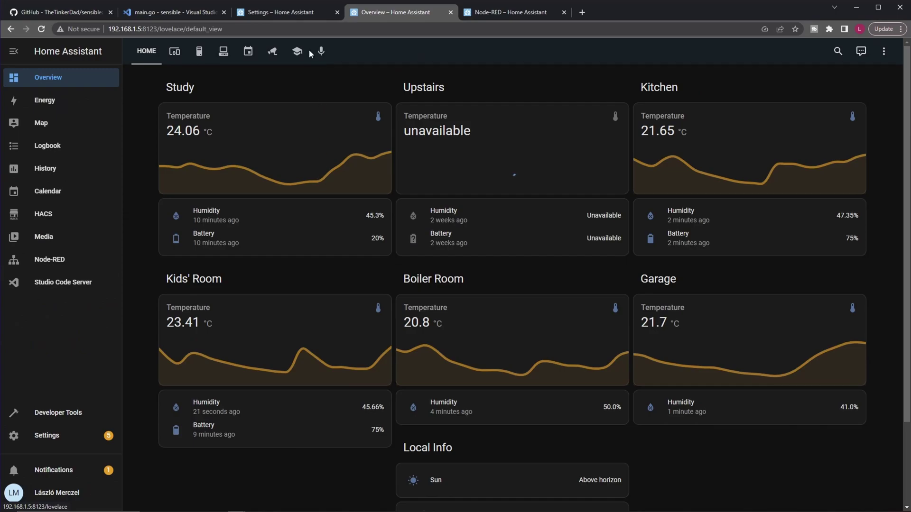
# Step: Switch to the graduation-cap demo view showing the Sensible Docker Demo card
pyautogui.click(298, 54)
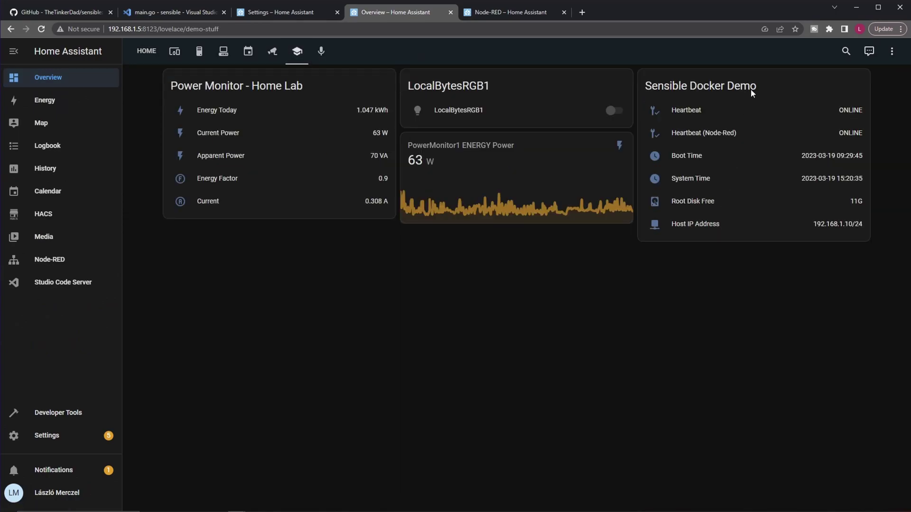
# Step: Add the Sensible Hostname entity to the Sensible Docker Demo card in edit mode
pyautogui.click(892, 51)
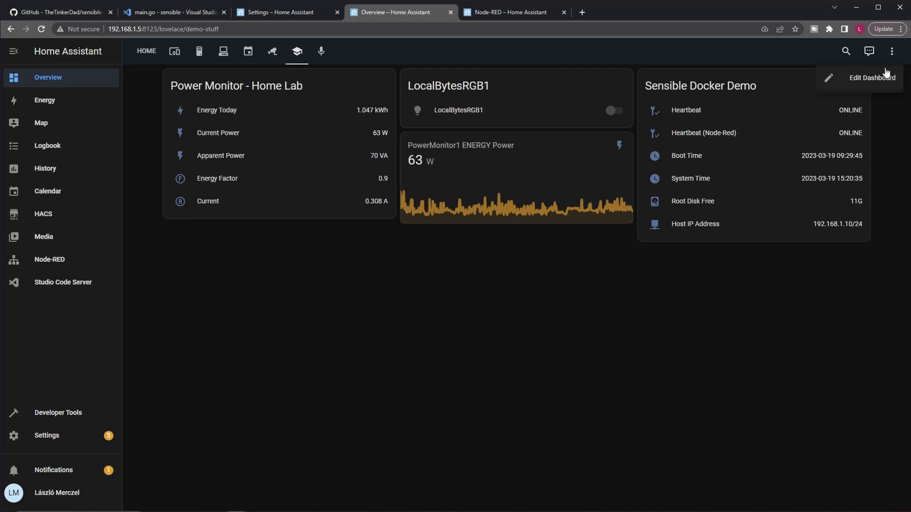
pyautogui.click(870, 79)
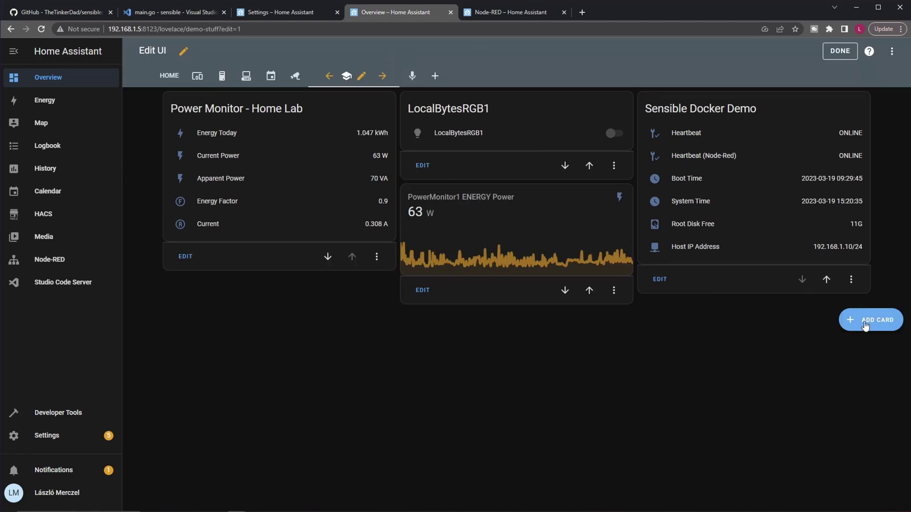
pyautogui.click(658, 279)
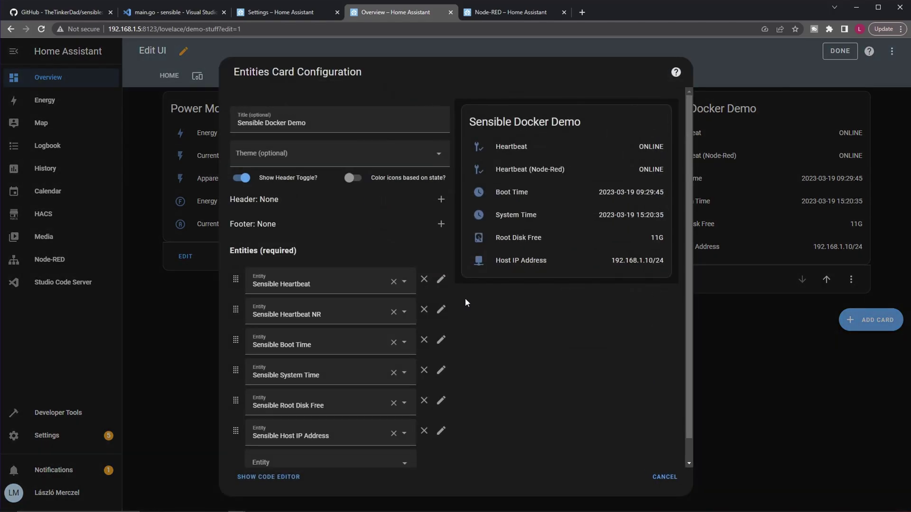
pyautogui.scroll(-1, 465, 300)
pyautogui.click(309, 442)
pyautogui.write('se')
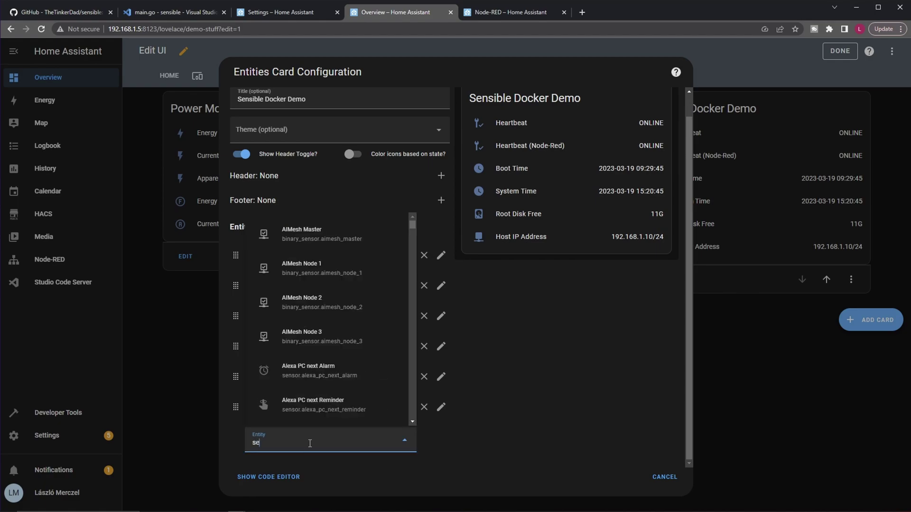
pyautogui.write('nsible')
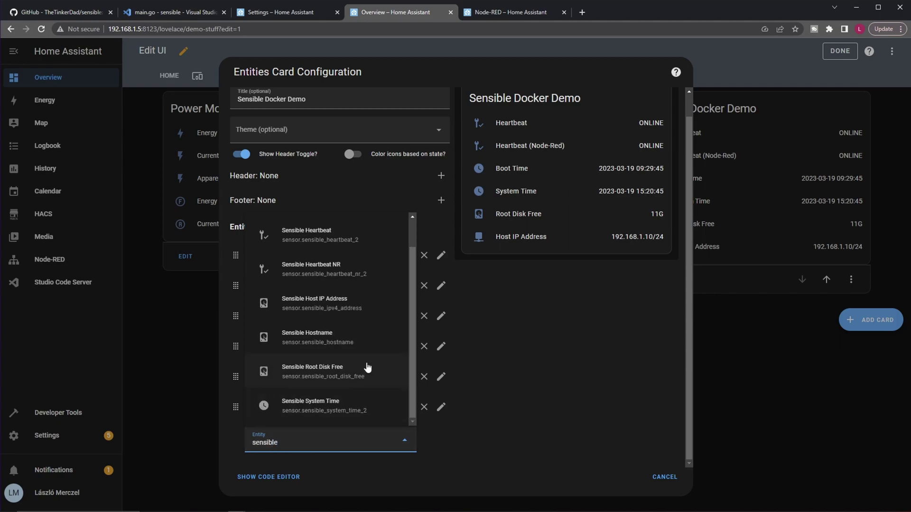
pyautogui.click(361, 340)
# Step: Set the Sensible Hostname row's icon to mdi:check-network
pyautogui.scroll(-2, 357, 413)
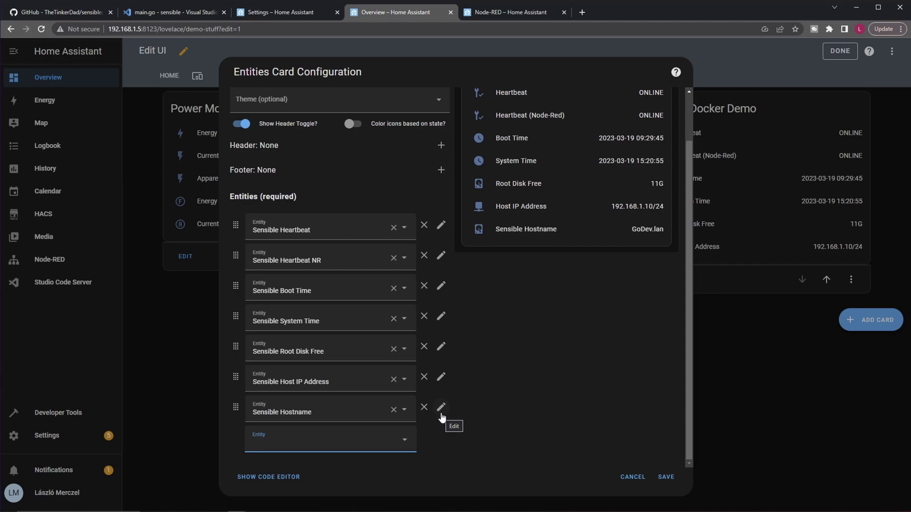
pyautogui.click(441, 407)
pyautogui.click(394, 182)
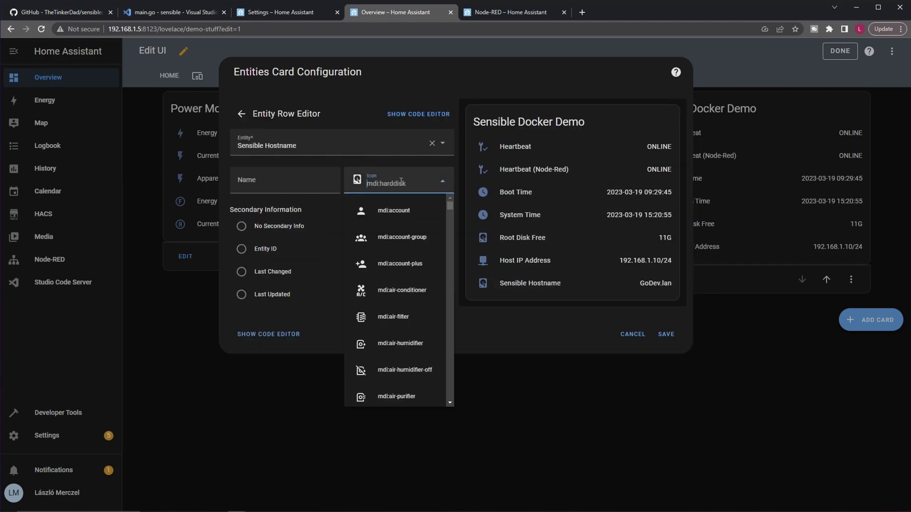
pyautogui.scroll(-4, 433, 236)
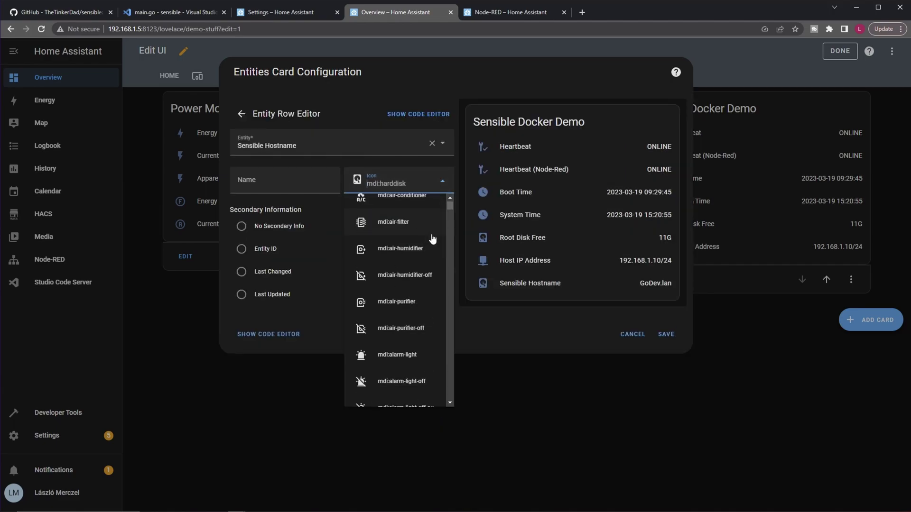
pyautogui.scroll(-20, 432, 238)
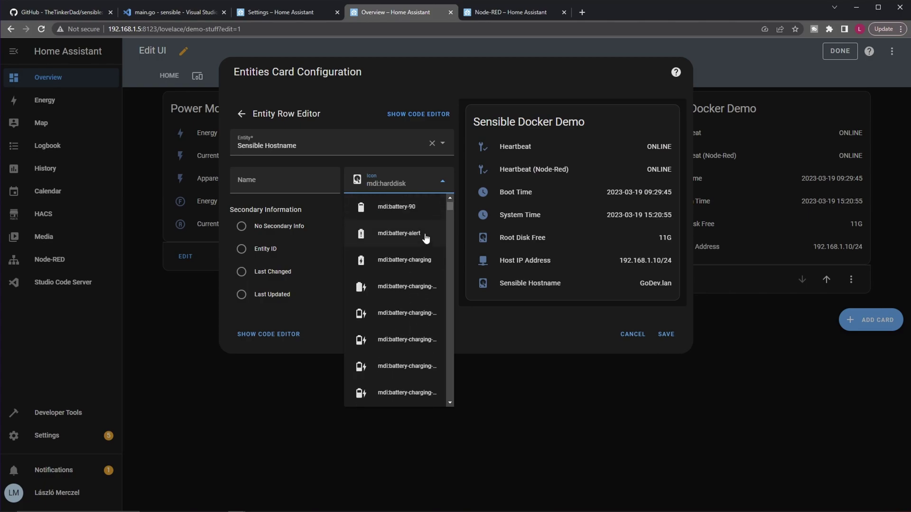
pyautogui.hotkey('ctrl', 'a')
pyautogui.write('netw')
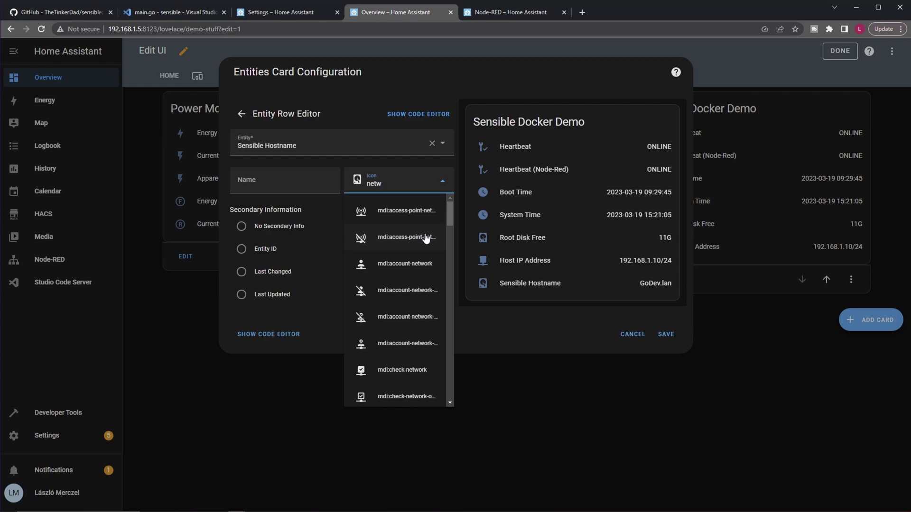
pyautogui.write('ork')
pyautogui.scroll(-2, 425, 304)
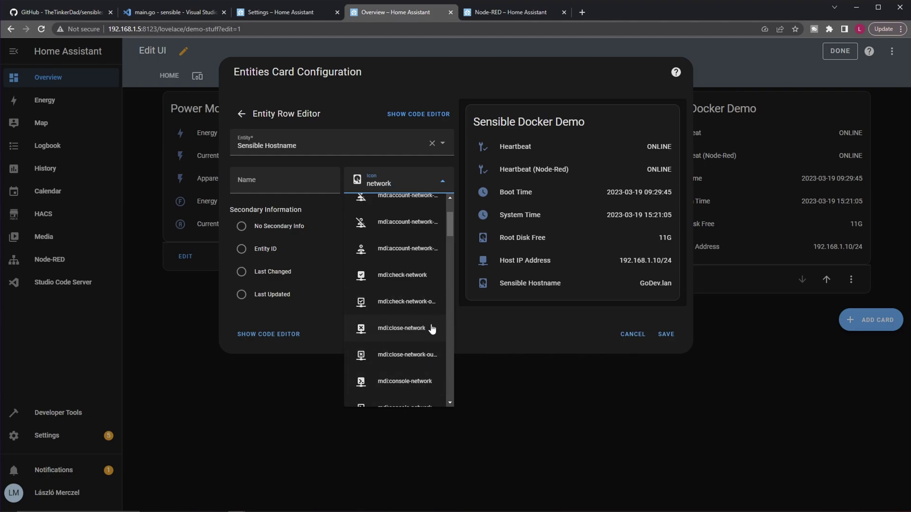
pyautogui.click(400, 276)
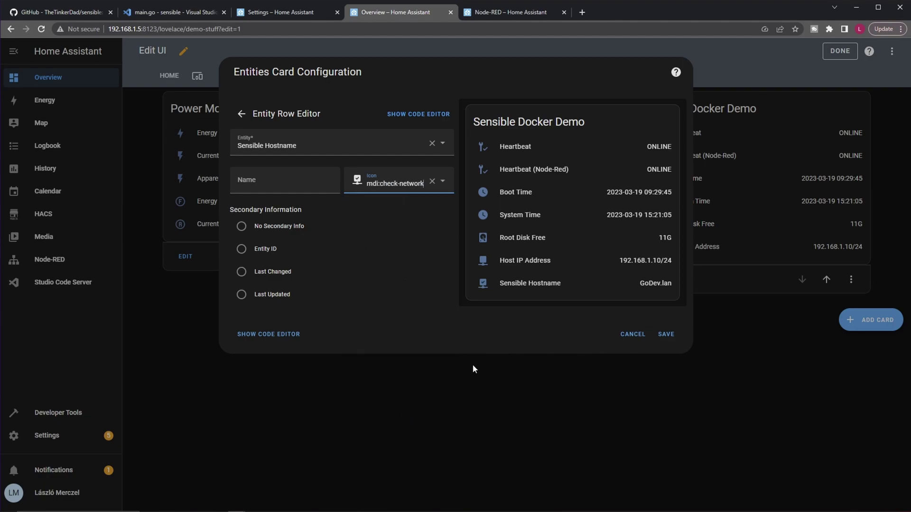
# Step: Copy the icon name mdi:check-network for use in the terminal
pyautogui.moveTo(424, 183); pyautogui.dragTo(370, 190)
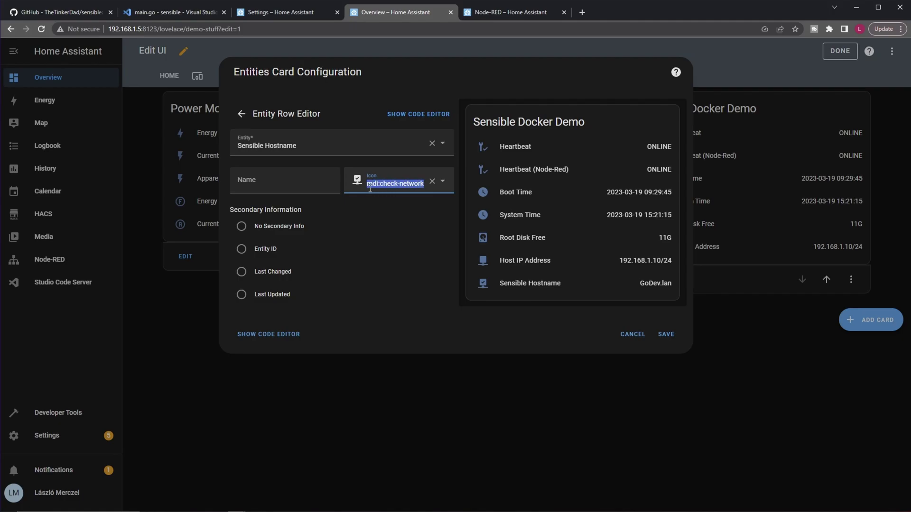
pyautogui.rightClick(376, 185)
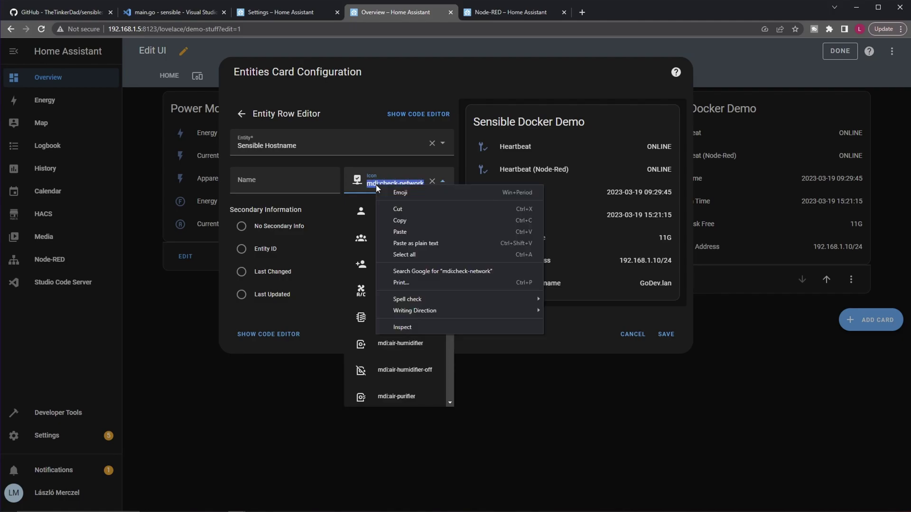
pyautogui.click(408, 223)
pyautogui.click(142, 13)
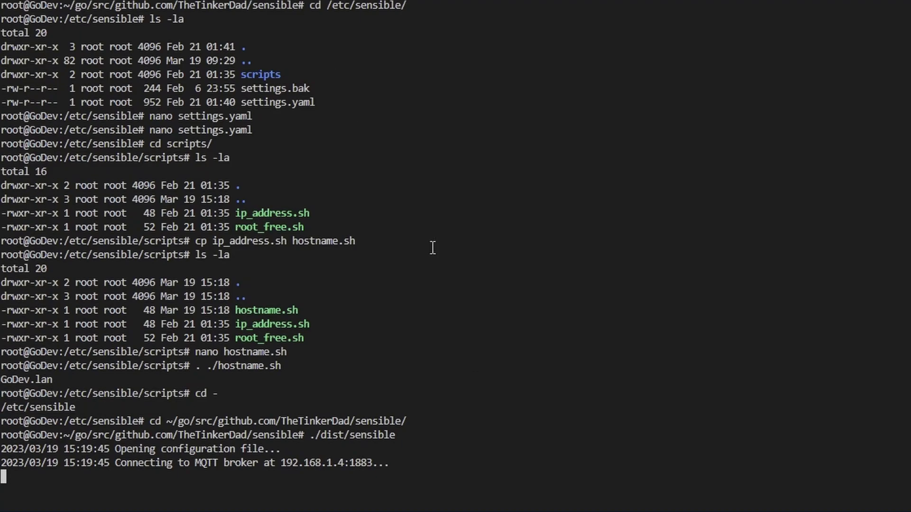
# Step: Stop sensible and open /etc/sensible/settings.yaml in nano
pyautogui.hotkey('ctrl', 'c')
pyautogui.press('Up')
pyautogui.press('Up')
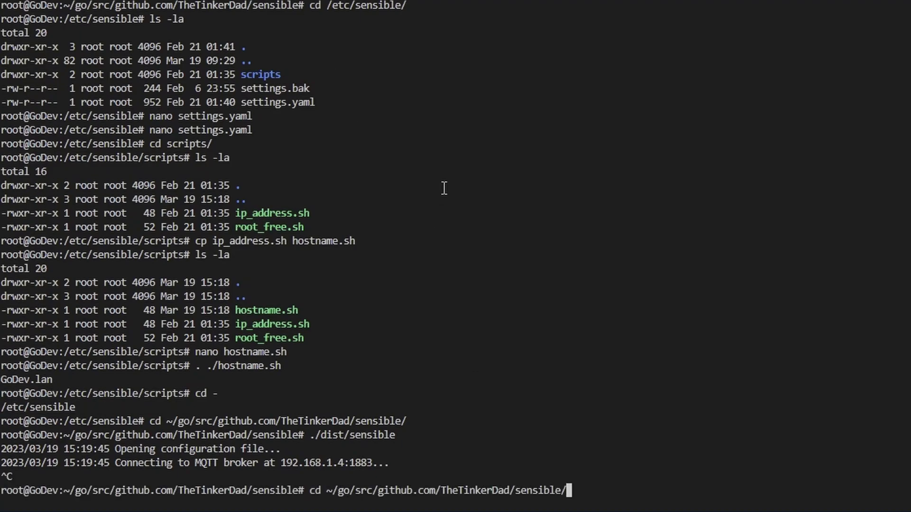
pyautogui.hotkey('ctrl', 'u')
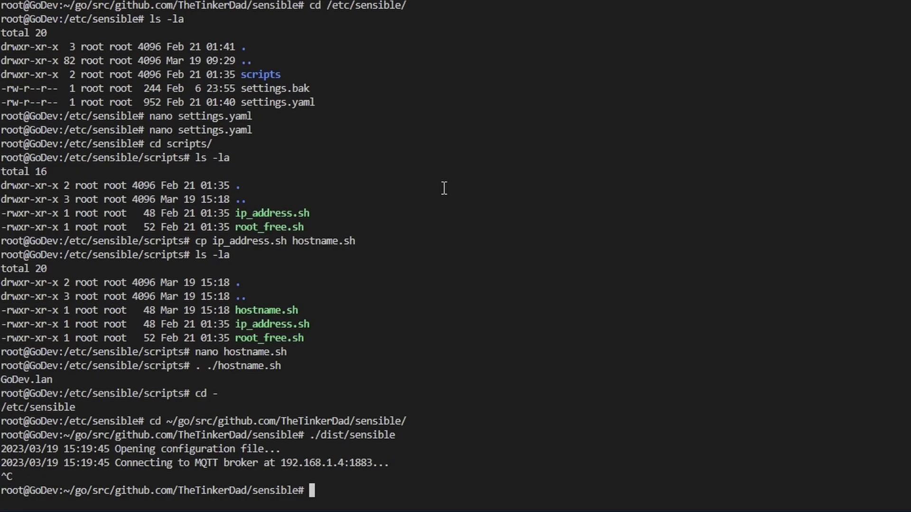
pyautogui.write('nano /etc/sens')
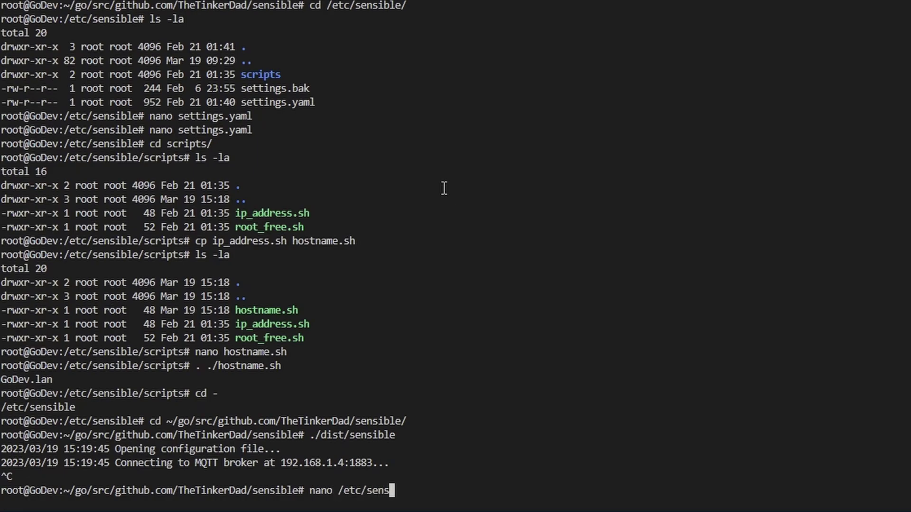
pyautogui.write('i')
pyautogui.press('Tab')
pyautogui.write('sett')
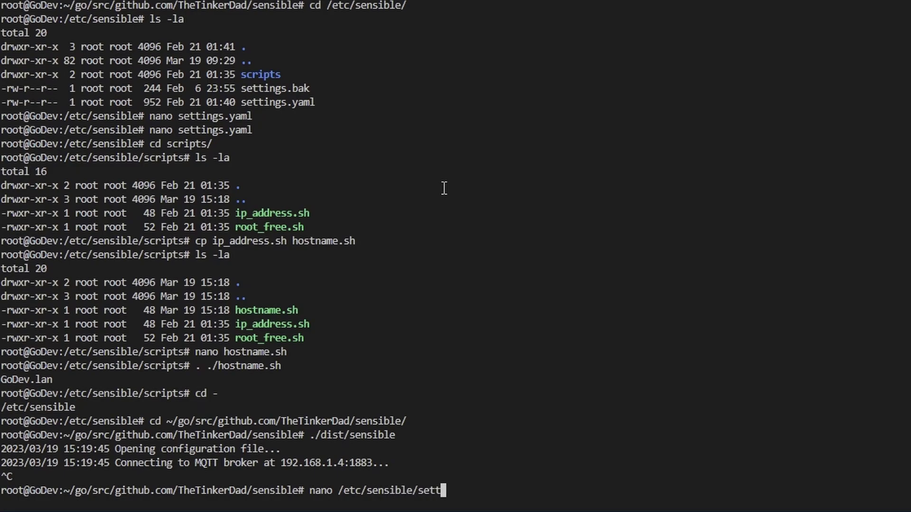
pyautogui.press('Tab')
pyautogui.write('y')
pyautogui.press('Tab')
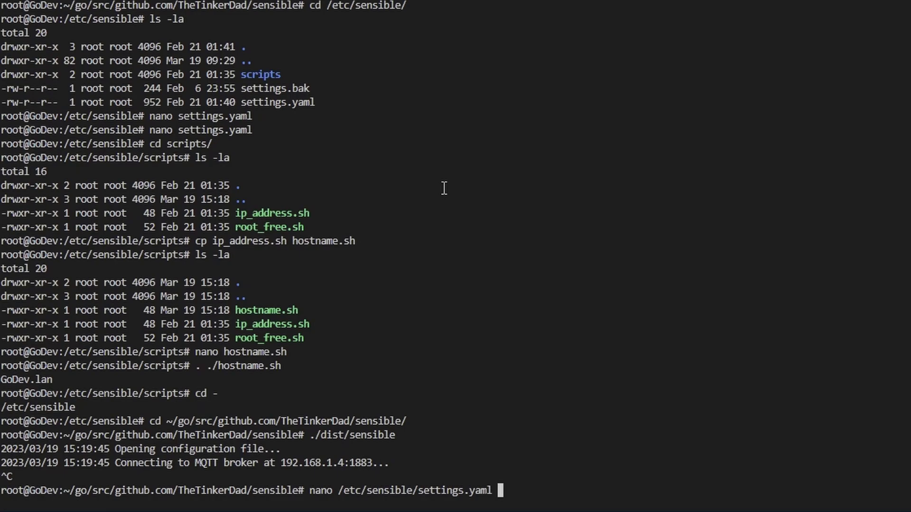
pyautogui.press('Return')
# Step: Replace the Sensible Hostname icon mdi:harddisk with mdi:check-network and save the file
pyautogui.press('Down')
pyautogui.press('Down')
pyautogui.press('Down')
pyautogui.press('Down')
pyautogui.press('Down')
pyautogui.press('Down')
pyautogui.press('Down')
pyautogui.press('Down')
pyautogui.press('Down')
pyautogui.press('Down')
pyautogui.press('Down')
pyautogui.press('Down')
pyautogui.press('Down')
pyautogui.press('Down')
pyautogui.press('Down')
pyautogui.press('Down')
pyautogui.press('Down')
pyautogui.press('Down')
pyautogui.press('Down')
pyautogui.press('Down')
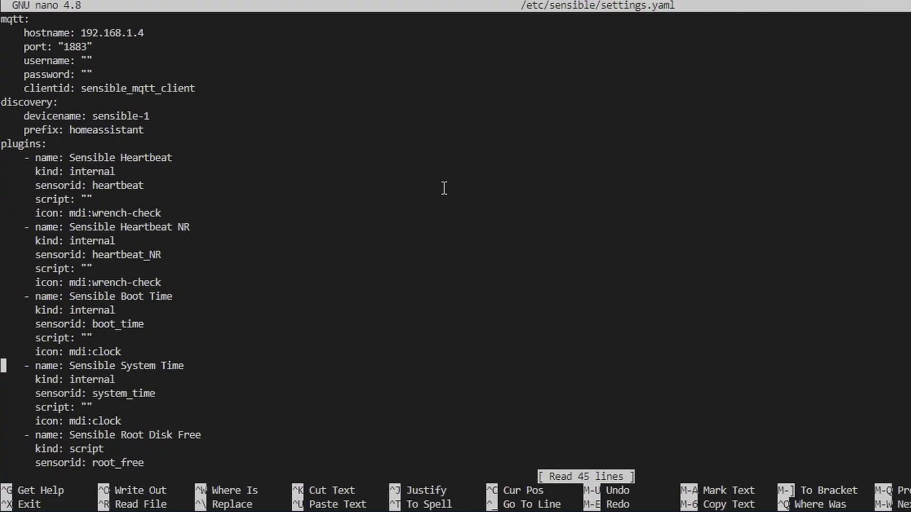
pyautogui.press('Down')
pyautogui.press('Down')
pyautogui.press('Down')
pyautogui.press('Down')
pyautogui.press('Down')
pyautogui.press('Down')
pyautogui.press('Down')
pyautogui.press('Down')
pyautogui.press('Down')
pyautogui.press('Down')
pyautogui.press('Down')
pyautogui.press('Down')
pyautogui.press('Down')
pyautogui.press('Down')
pyautogui.press('Down')
pyautogui.press('Down')
pyautogui.press('Down')
pyautogui.press('Down')
pyautogui.press('Down')
pyautogui.press('Down')
pyautogui.press('Up')
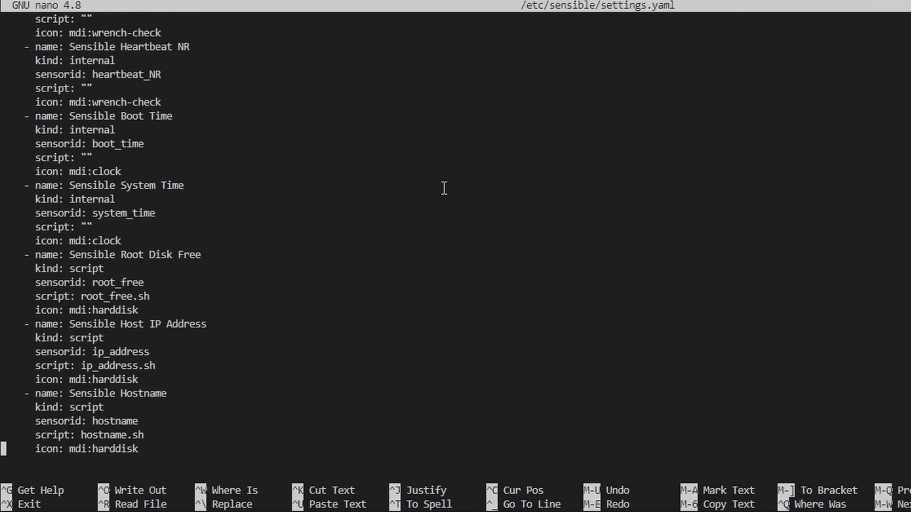
pyautogui.press('End')
pyautogui.press('BackSpace')
pyautogui.press('BackSpace')
pyautogui.press('BackSpace')
pyautogui.press('BackSpace')
pyautogui.press('BackSpace')
pyautogui.press('BackSpace')
pyautogui.press('BackSpace')
pyautogui.press('BackSpace')
pyautogui.press('BackSpace')
pyautogui.press('BackSpace')
pyautogui.press('BackSpace')
pyautogui.press('BackSpace')
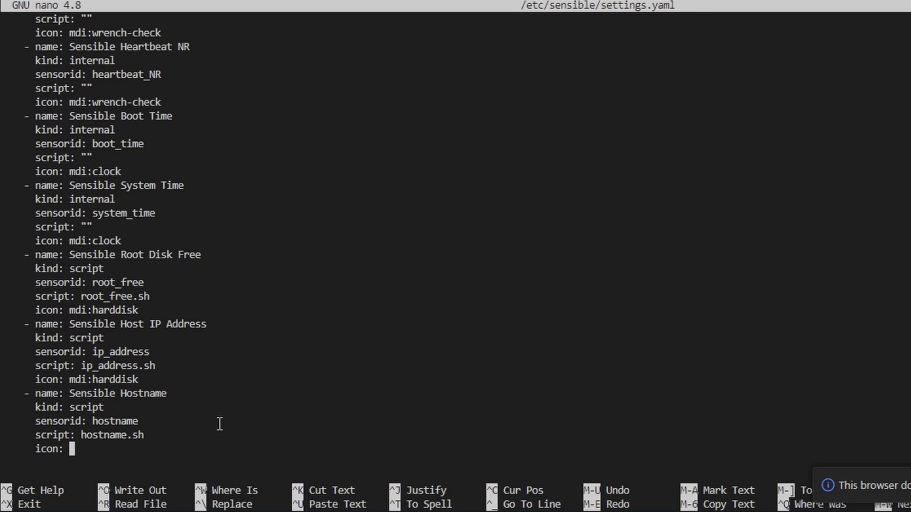
pyautogui.hotkey('ctrl', 'v')
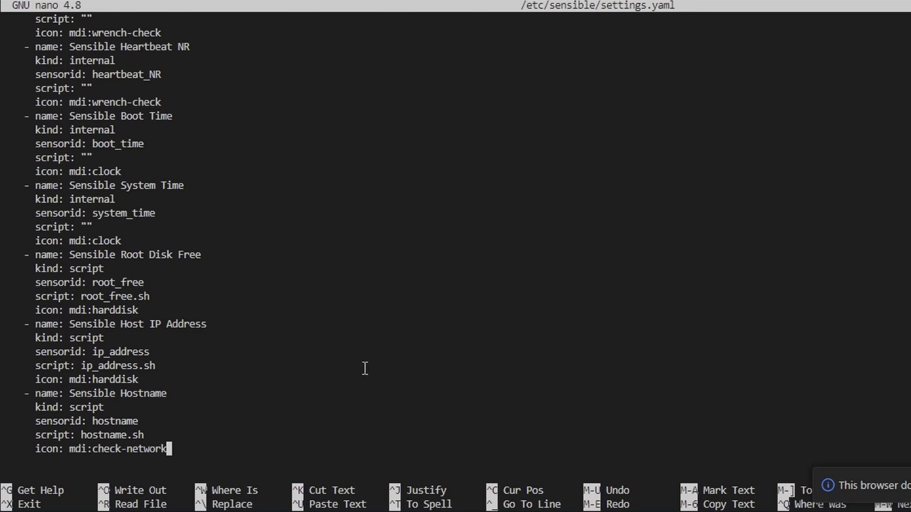
pyautogui.hotkey('ctrl', 'x')
pyautogui.press('y')
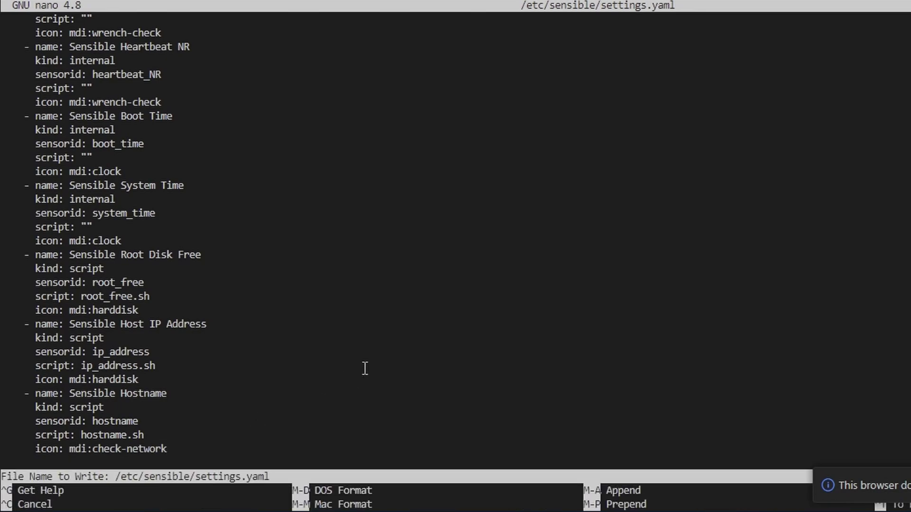
pyautogui.press('Return')
# Step: Rerun ./dist/sensible so it reloads settings.yaml and reconnects to MQTT
pyautogui.press('Up')
pyautogui.press('Up')
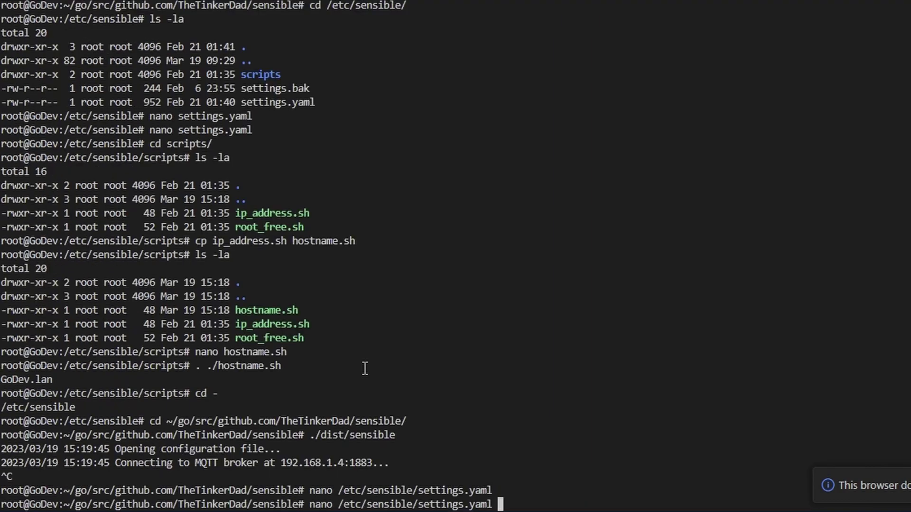
pyautogui.press('Return')
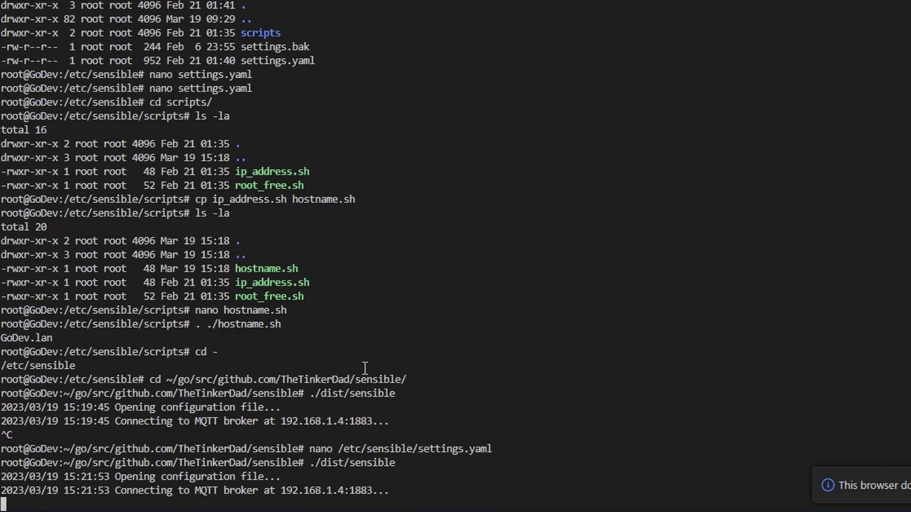